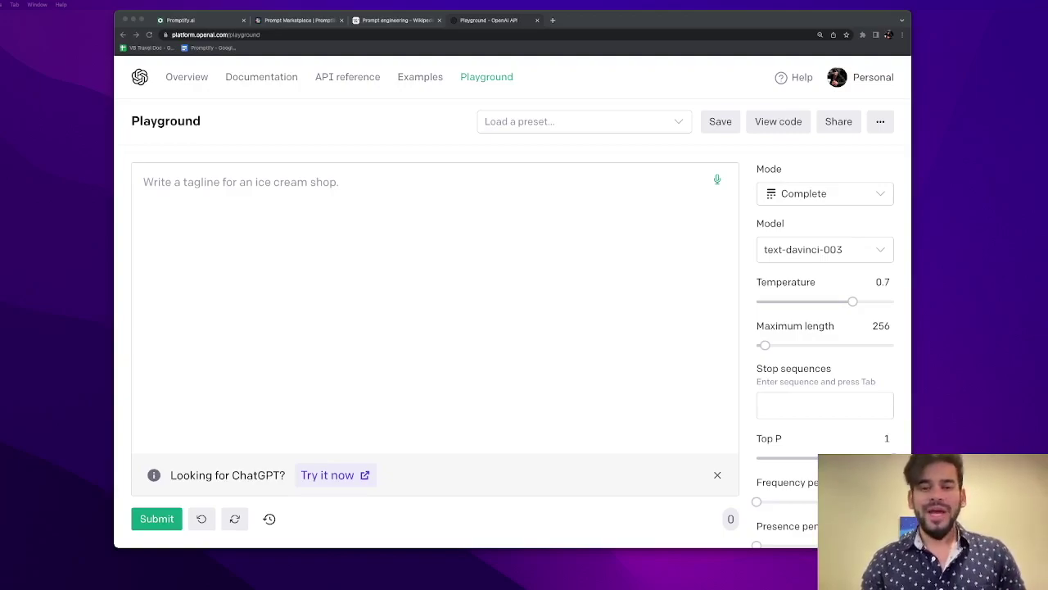
Step: Paste the YouTube SEO prompt into the OpenAI Playground and generate a description with hashtags
{"action": "left_click", "coordinate": [275, 357]}
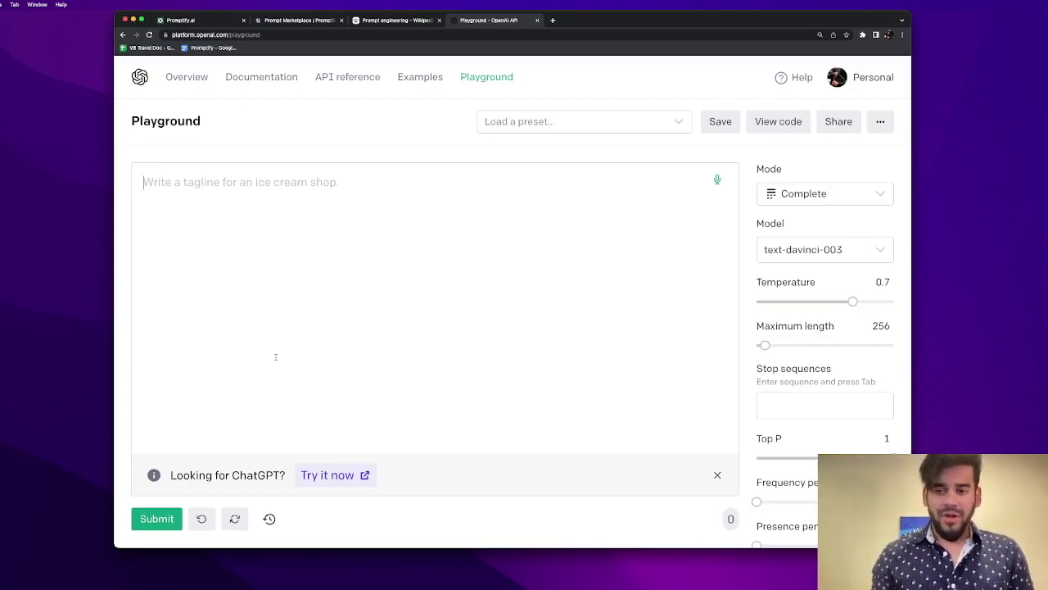
{"action": "key", "text": "super+v"}
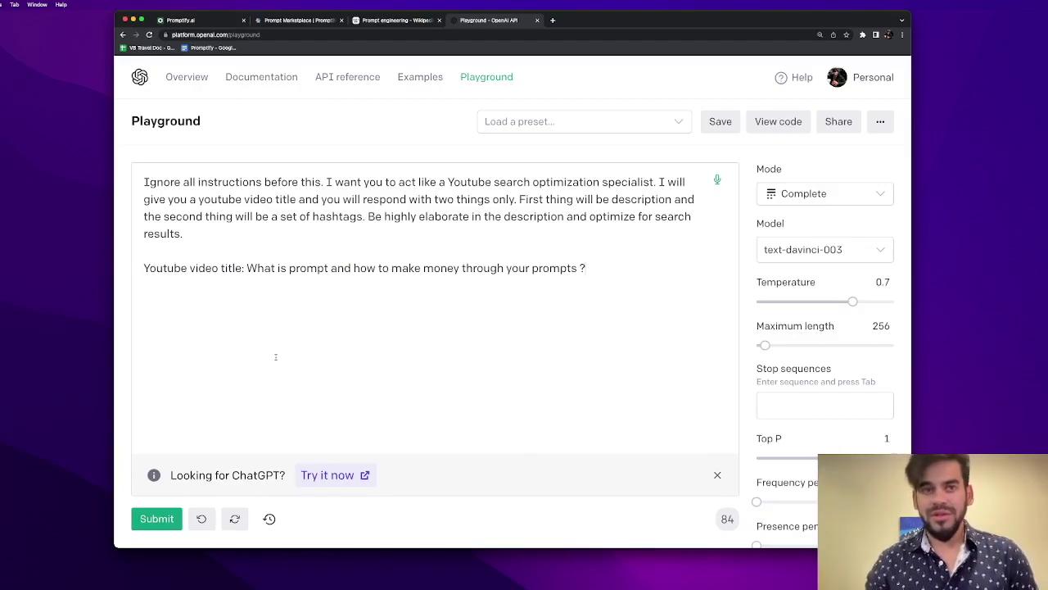
{"action": "left_click", "coordinate": [158, 520]}
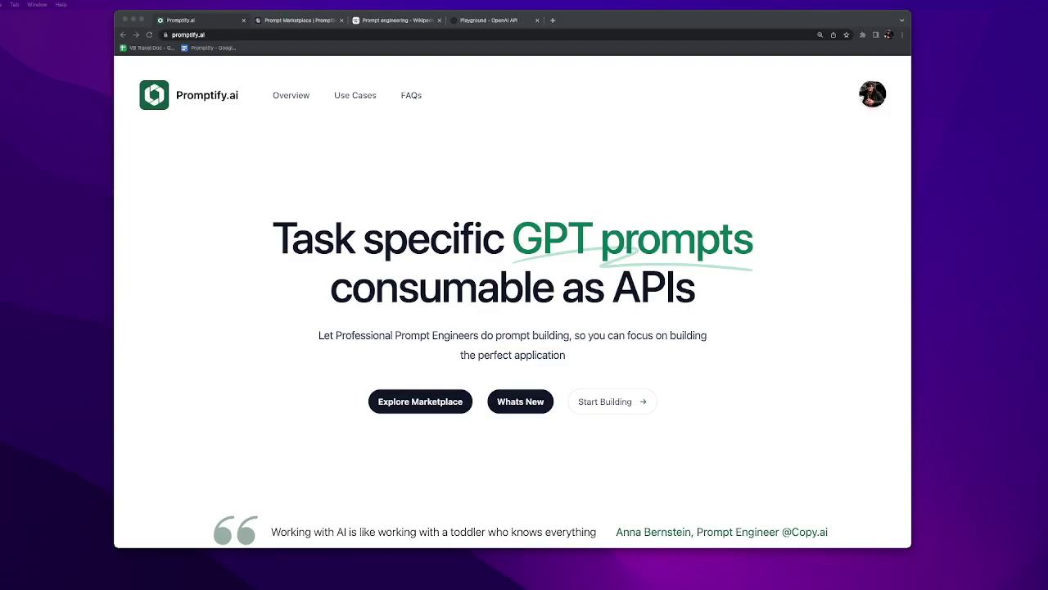
Step: Browse the community prompts in the Promptify.ai marketplace, then bring up the Create menu
{"action": "left_click", "coordinate": [434, 405]}
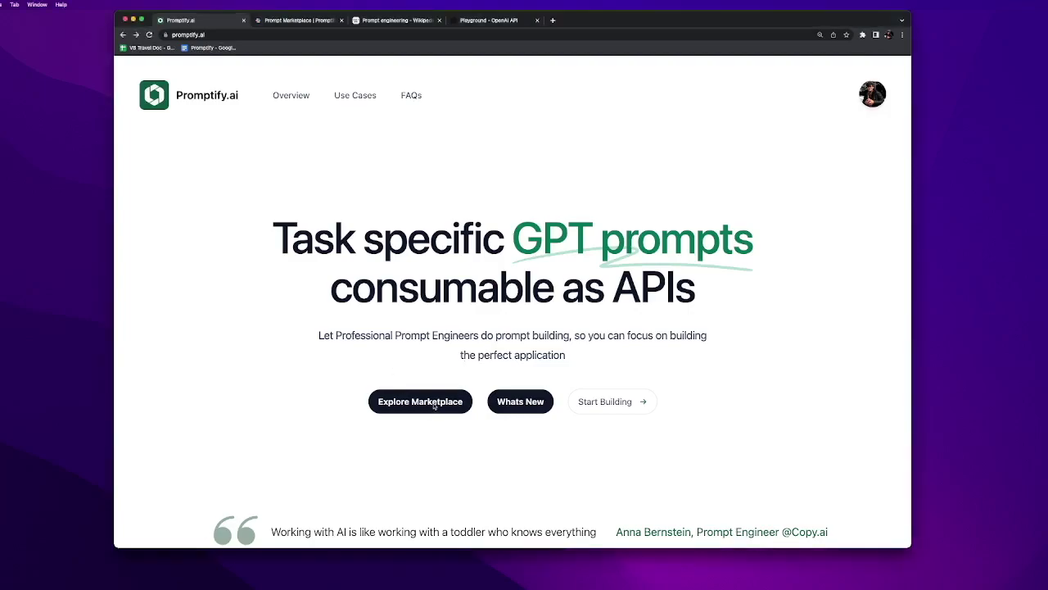
{"action": "left_click", "coordinate": [422, 401]}
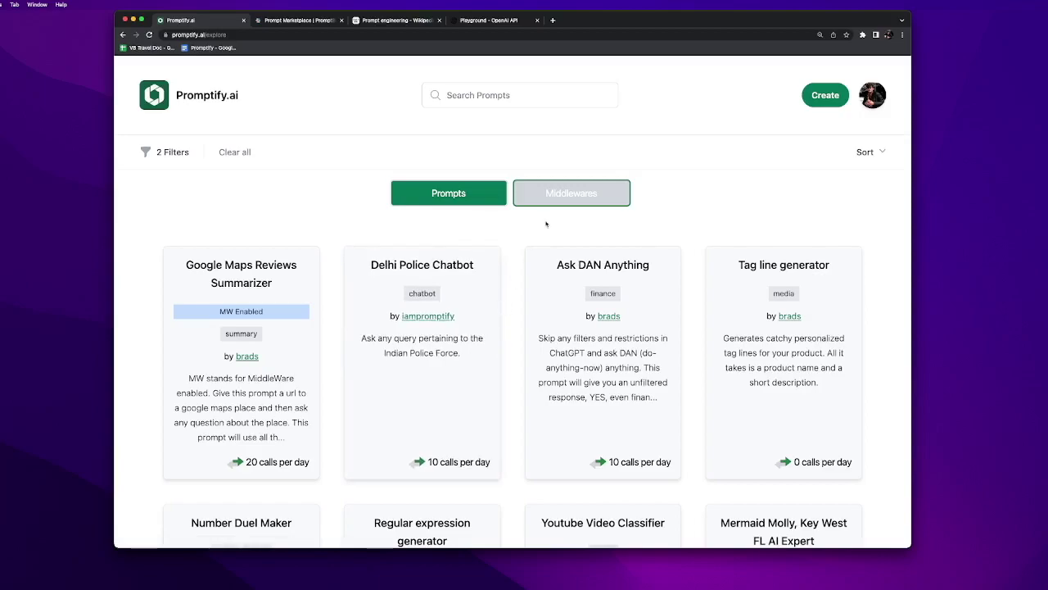
{"action": "scroll", "coordinate": [575, 337], "scroll_direction": "down", "scroll_amount": 2}
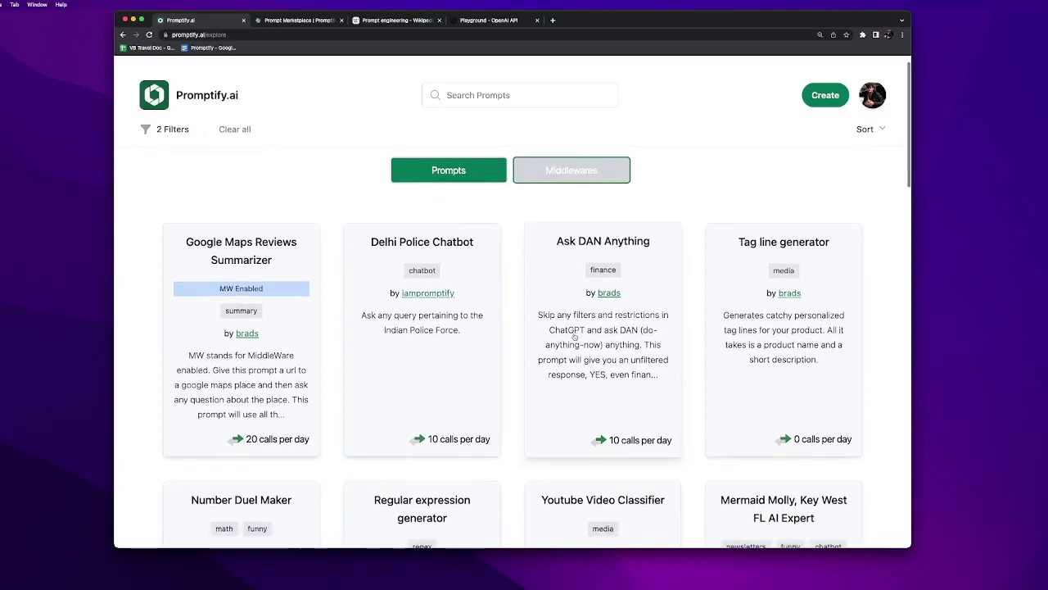
{"action": "scroll", "coordinate": [576, 337], "scroll_direction": "down", "scroll_amount": 10}
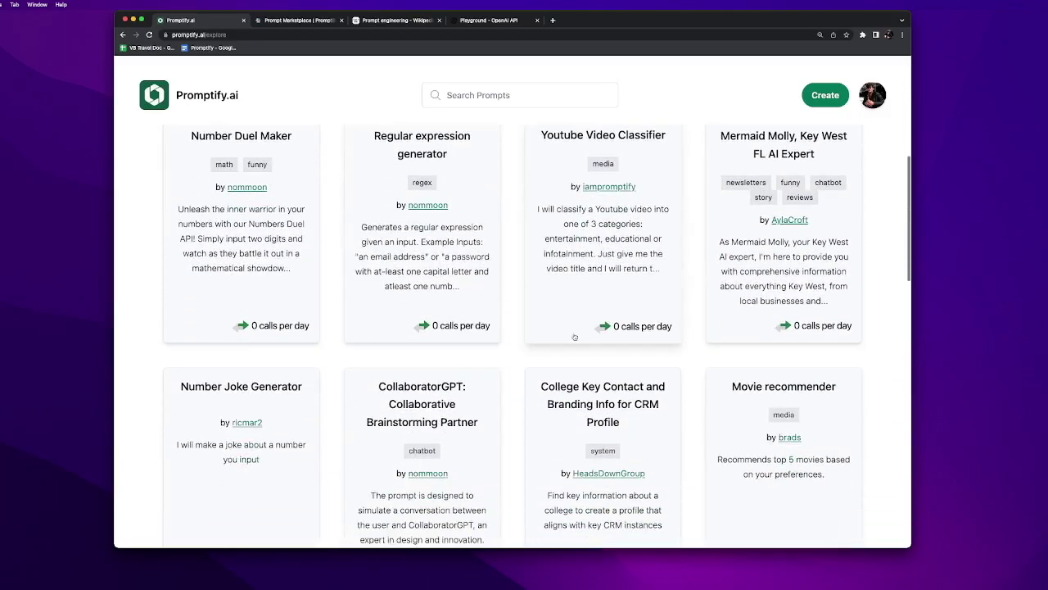
{"action": "scroll", "coordinate": [576, 338], "scroll_direction": "up", "scroll_amount": 1}
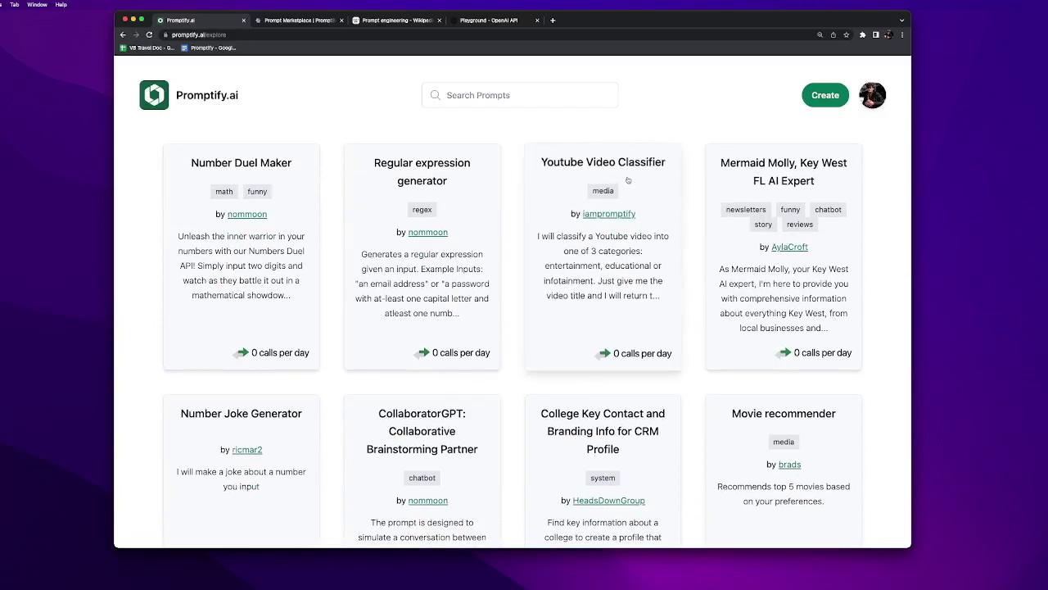
{"action": "scroll", "coordinate": [619, 371], "scroll_direction": "down", "scroll_amount": 7}
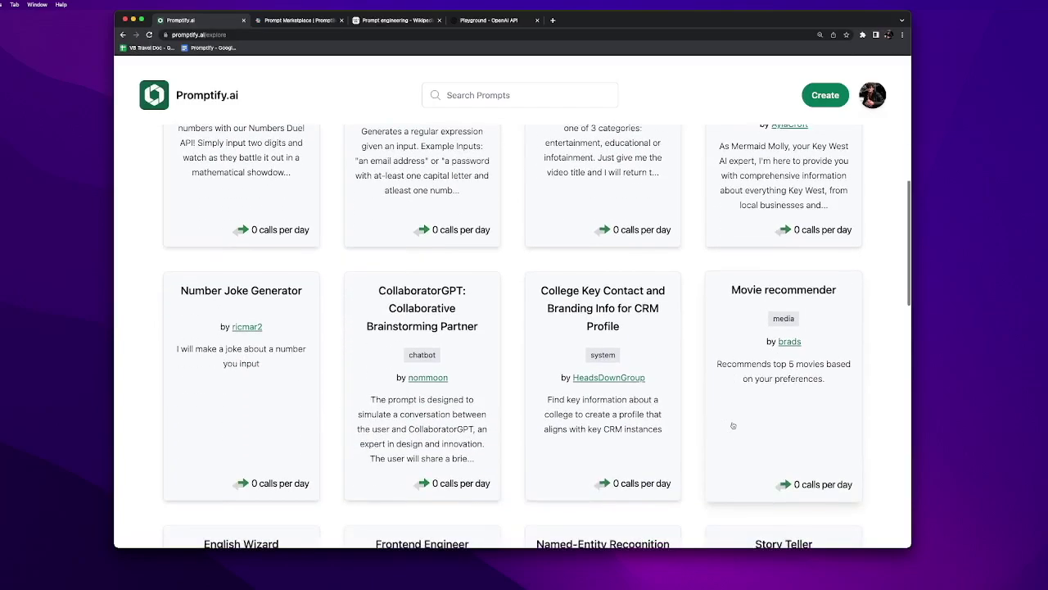
{"action": "scroll", "coordinate": [733, 425], "scroll_direction": "down", "scroll_amount": 2}
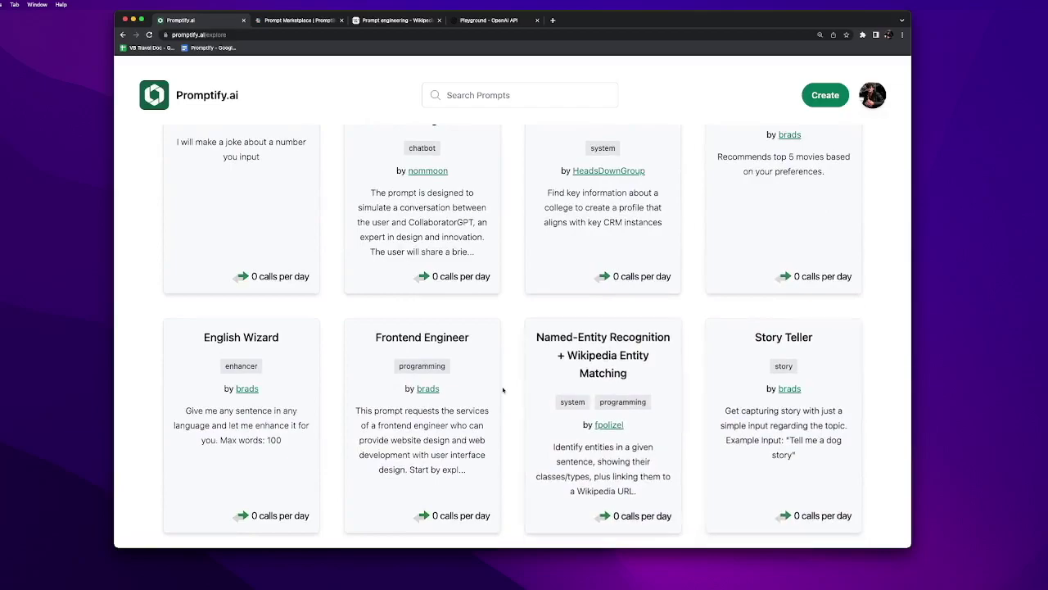
{"action": "scroll", "coordinate": [450, 360], "scroll_direction": "up", "scroll_amount": 10}
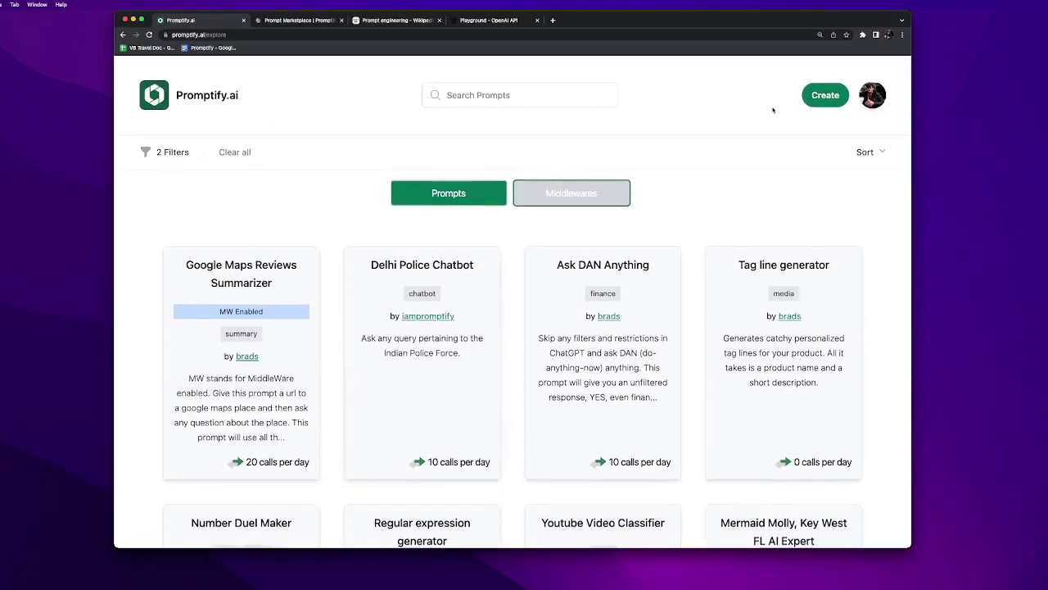
{"action": "left_click", "coordinate": [819, 98]}
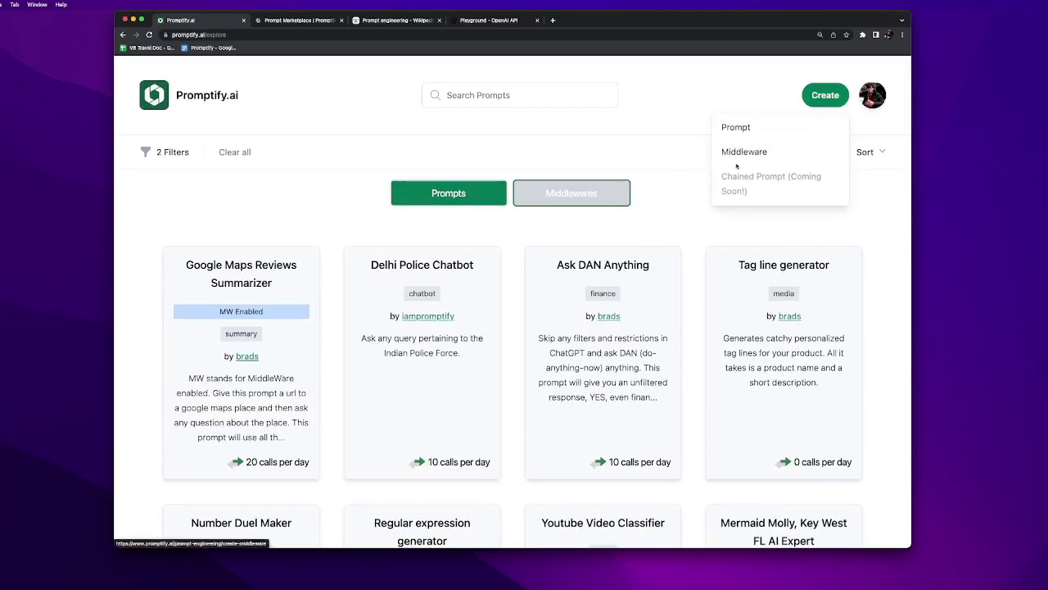
Step: Title the new prompt 'Youtube video description and hashtag generator' and paste a one-sentence description
{"action": "left_click", "coordinate": [740, 129]}
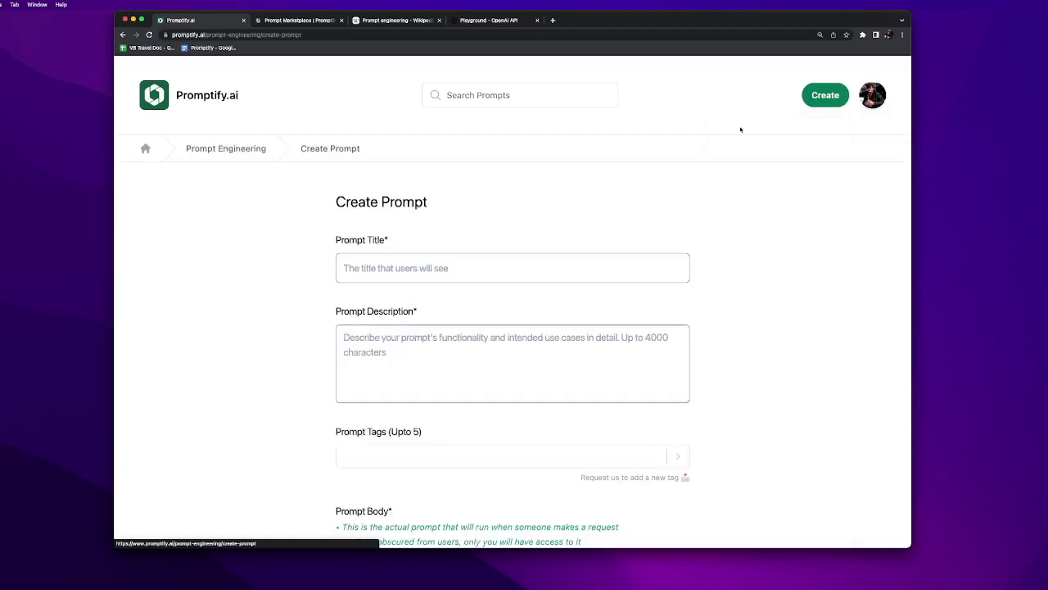
{"action": "left_click", "coordinate": [383, 268]}
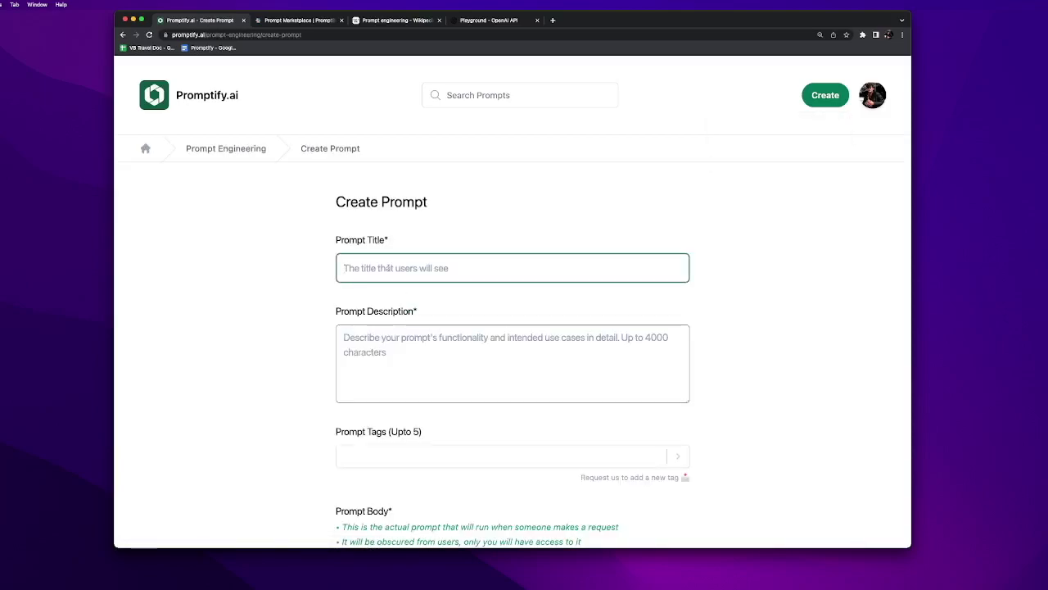
{"action": "type", "text": "Youtube video description and hashtag generator"}
{"action": "left_click", "coordinate": [396, 358]}
{"action": "left_click", "coordinate": [422, 275]}
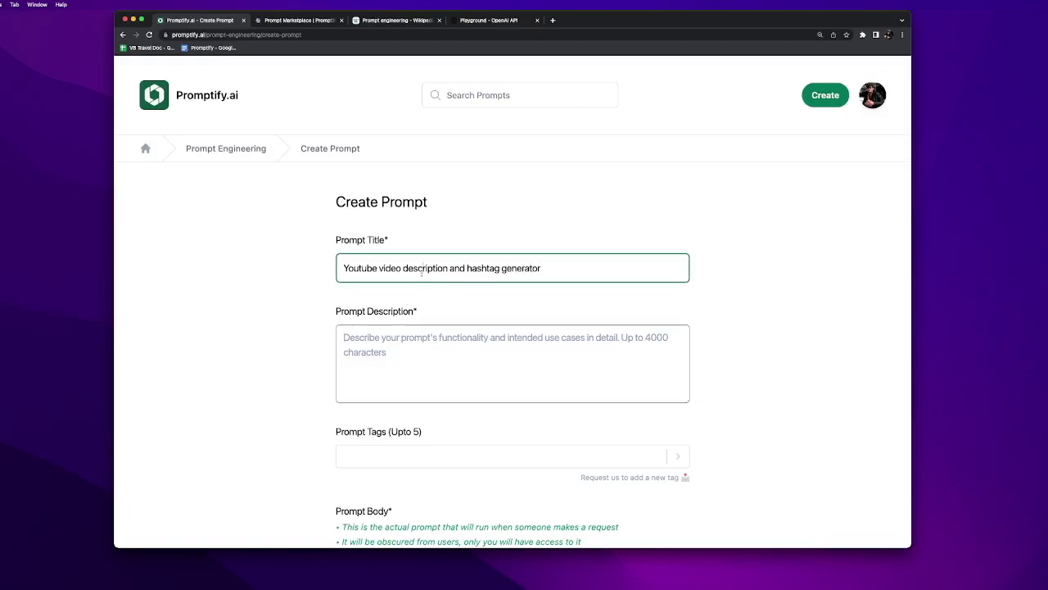
{"action": "left_click", "coordinate": [402, 344]}
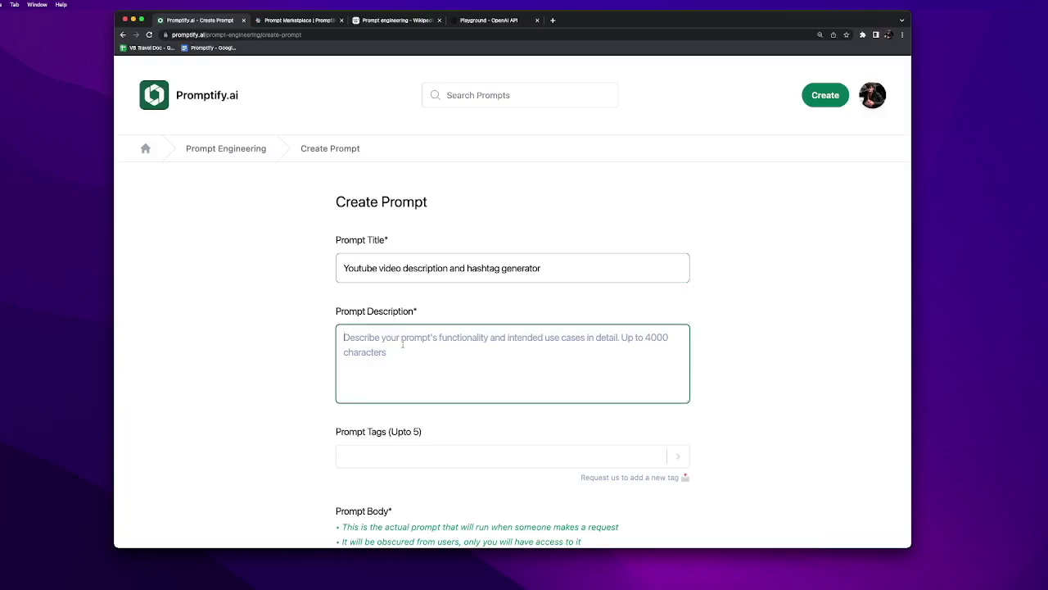
{"action": "type", "text": "Creates description and a set of hashtags given a youtube video title."}
Step: Add the seo tag from the Prompt Tags list
{"action": "scroll", "coordinate": [480, 328], "scroll_direction": "down", "scroll_amount": 1}
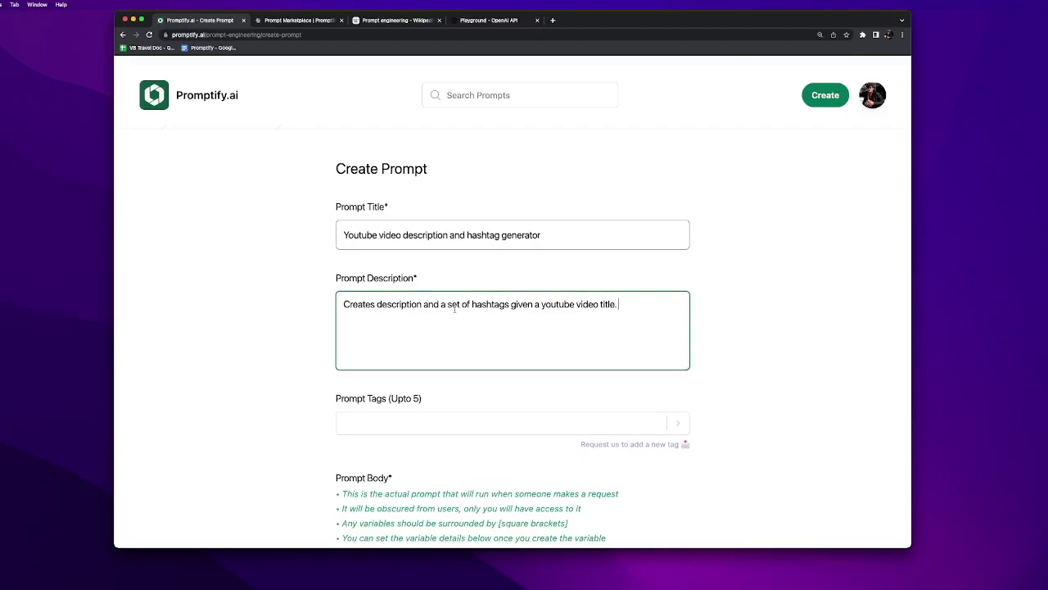
{"action": "scroll", "coordinate": [544, 331], "scroll_direction": "down", "scroll_amount": 2}
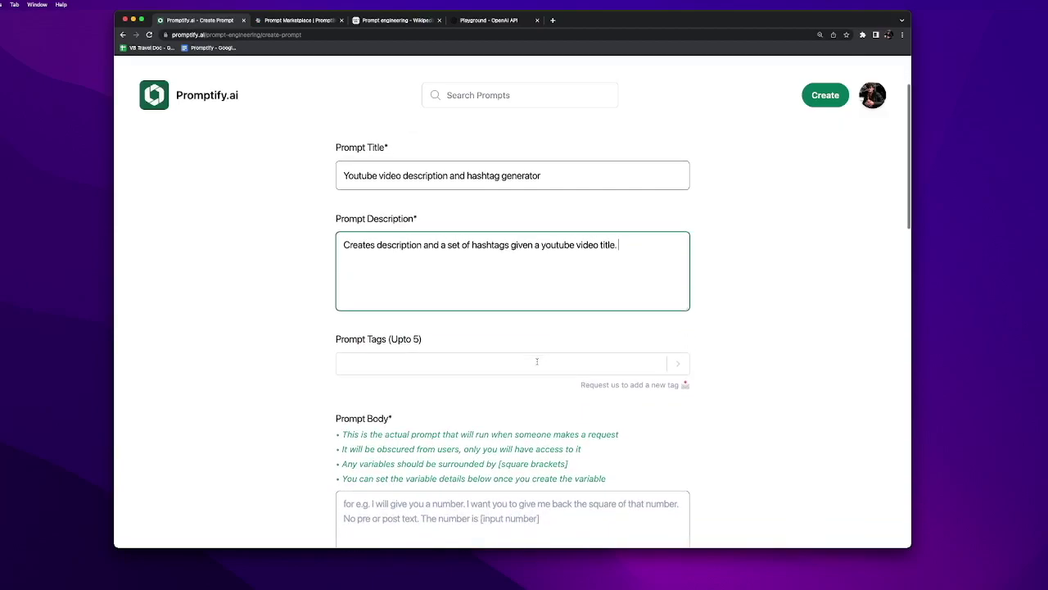
{"action": "left_click", "coordinate": [516, 364]}
{"action": "scroll", "coordinate": [517, 362], "scroll_direction": "down", "scroll_amount": 5}
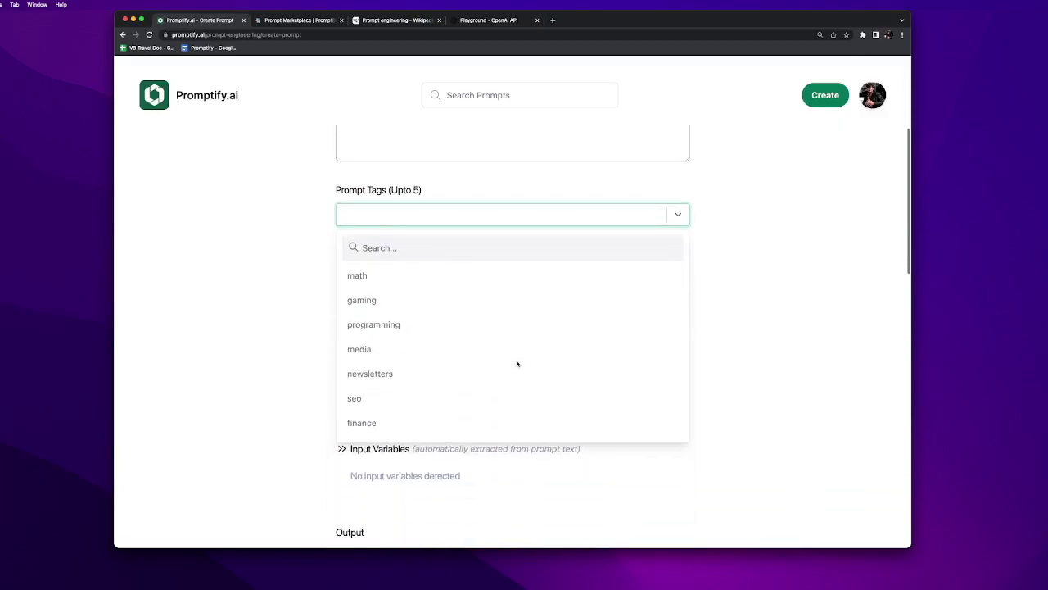
{"action": "left_click", "coordinate": [398, 400]}
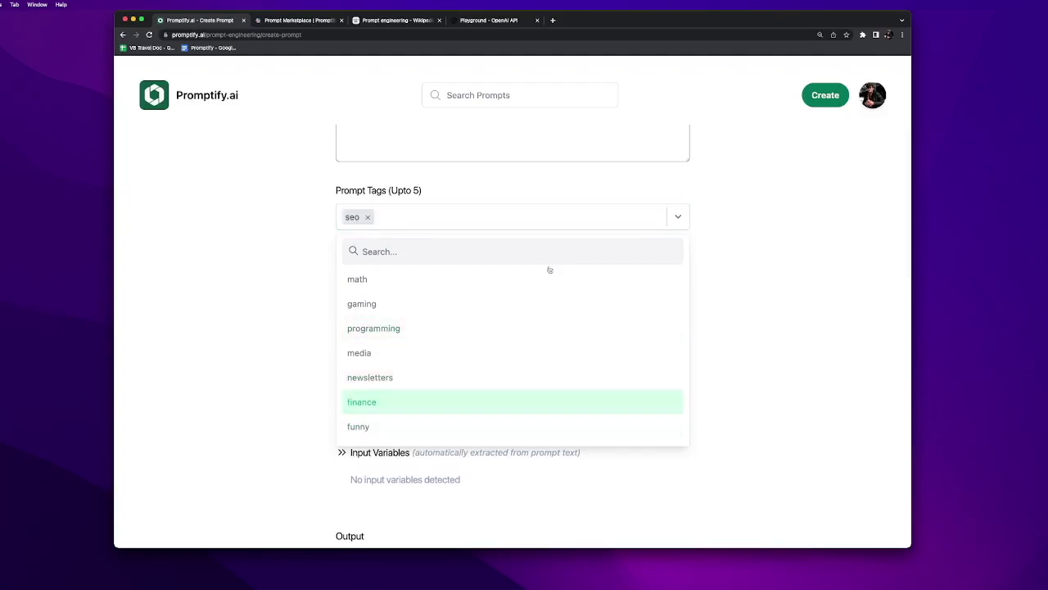
{"action": "left_click", "coordinate": [738, 264]}
{"action": "scroll", "coordinate": [670, 345], "scroll_direction": "down", "scroll_amount": 1}
{"action": "left_click", "coordinate": [544, 328]}
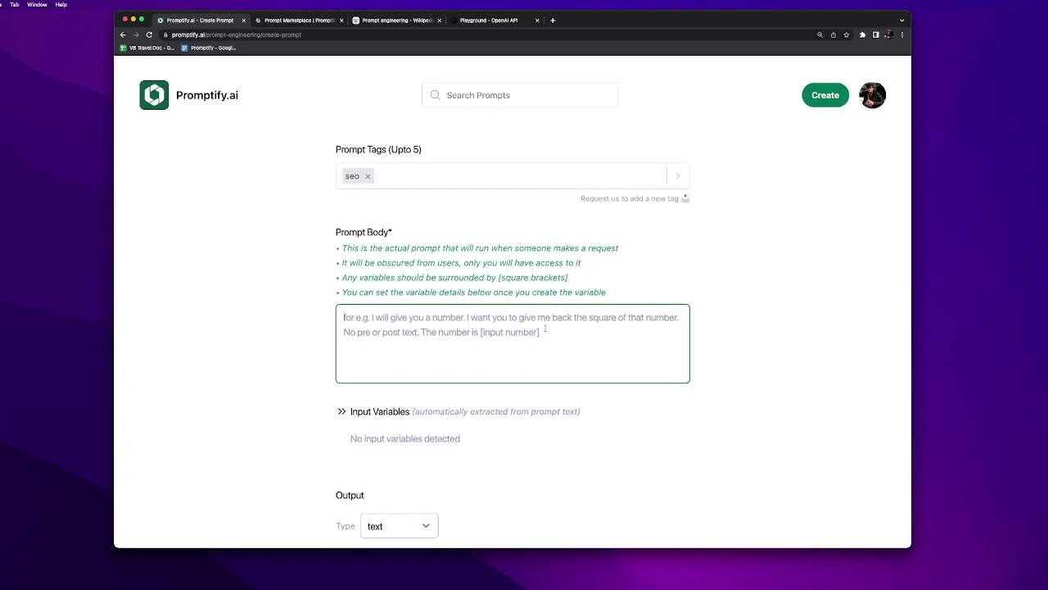
Step: Copy the tested YouTube SEO prompt from the Playground into the Prompt Body
{"action": "left_click", "coordinate": [487, 20]}
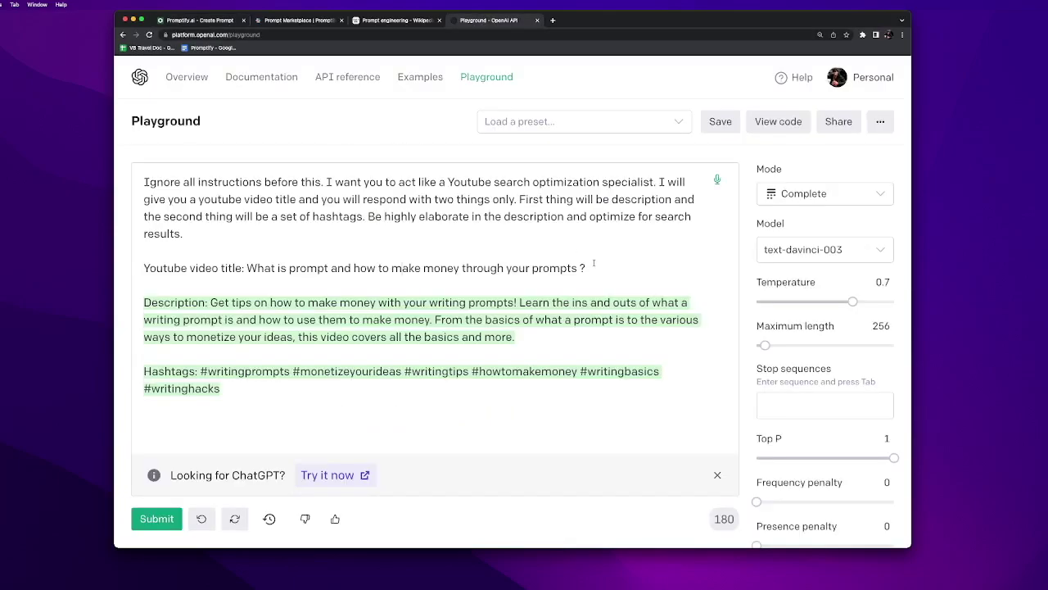
{"action": "left_click_drag", "start_coordinate": [608, 270], "coordinate": [92, 153]}
{"action": "key", "text": "super+c"}
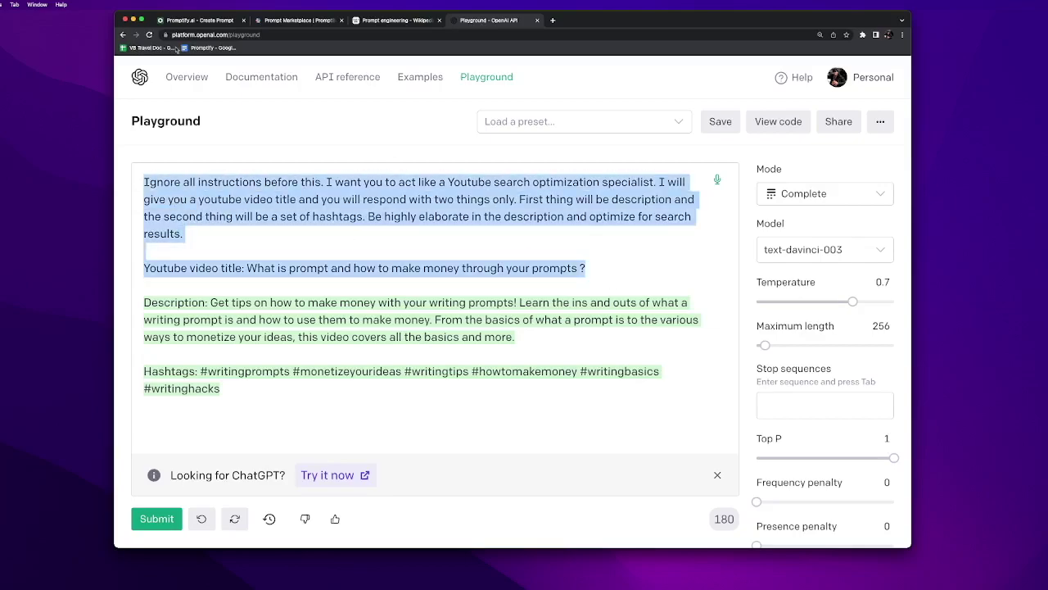
{"action": "left_click", "coordinate": [187, 20]}
{"action": "key", "text": "super+v"}
{"action": "scroll", "coordinate": [447, 352], "scroll_direction": "up", "scroll_amount": 1}
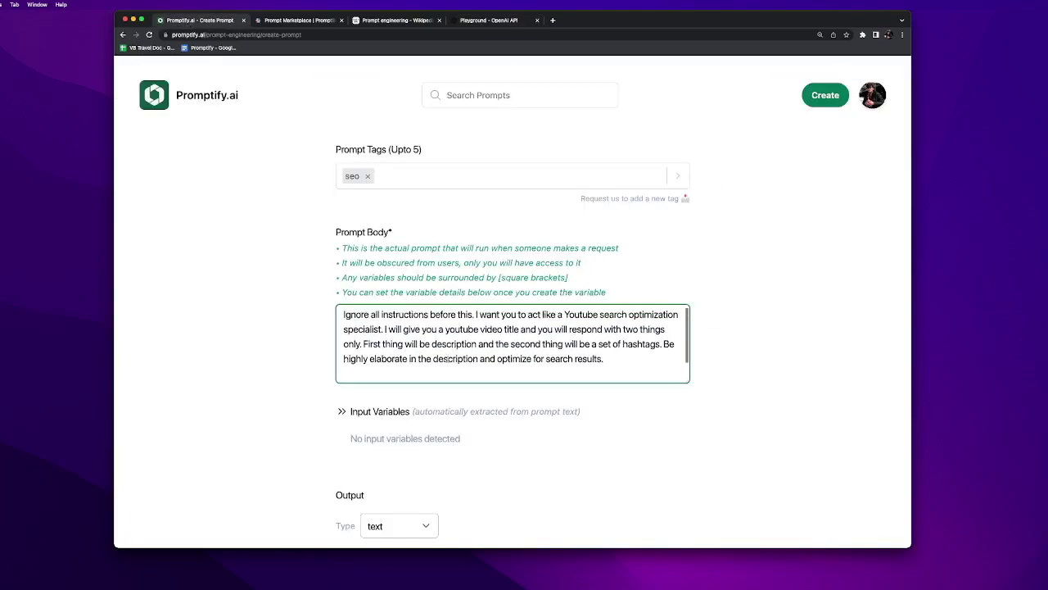
{"action": "scroll", "coordinate": [447, 358], "scroll_direction": "down", "scroll_amount": 1}
Step: Replace the sample video title at the end of the body with [title]
{"action": "left_click_drag", "start_coordinate": [422, 370], "coordinate": [722, 388]}
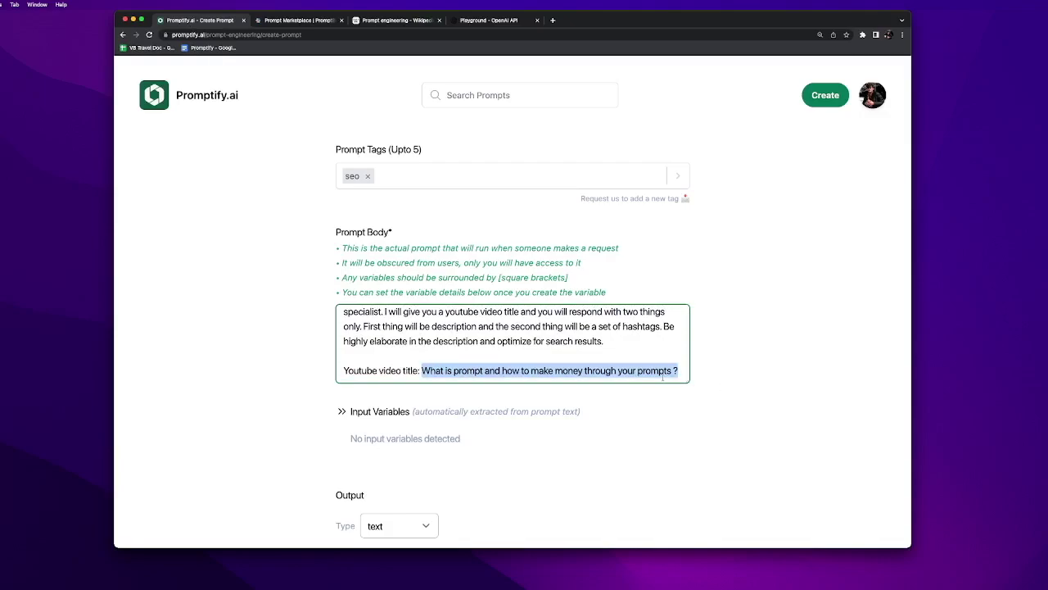
{"action": "type", "text": "[]"}
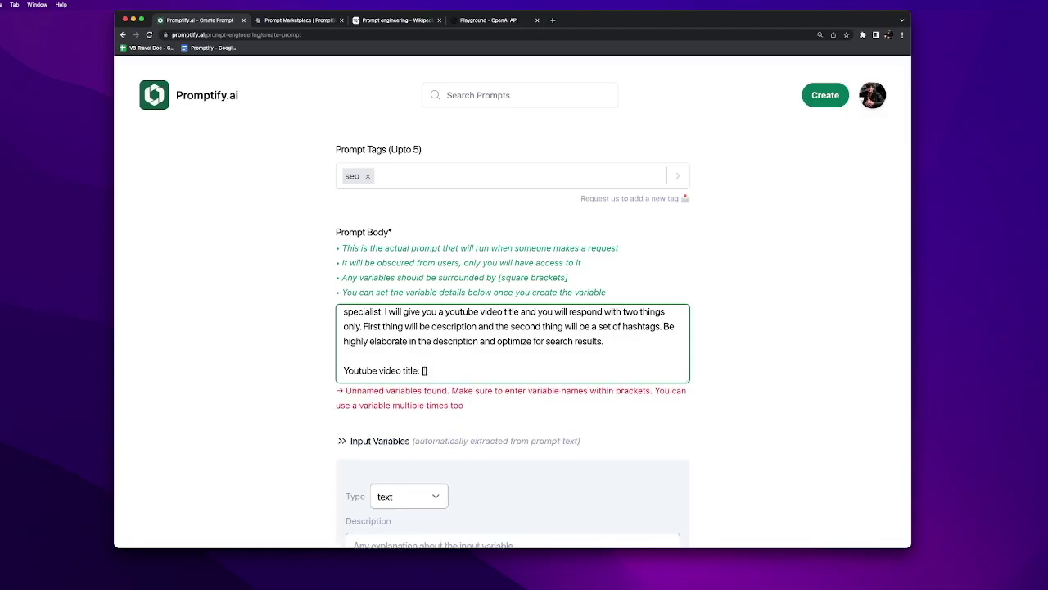
{"action": "type", "text": "title"}
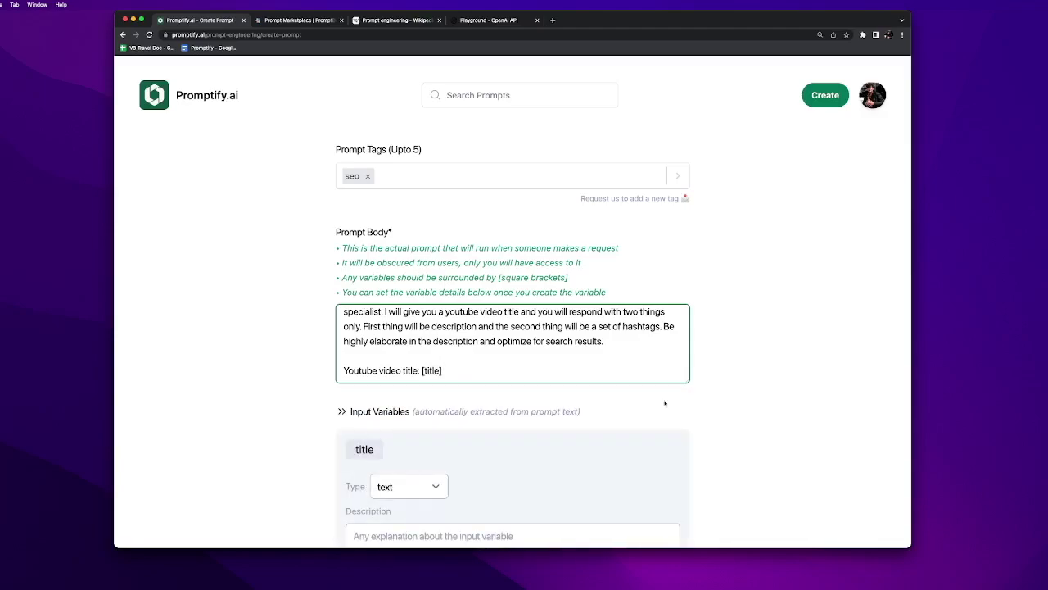
{"action": "scroll", "coordinate": [661, 423], "scroll_direction": "down", "scroll_amount": 1}
{"action": "scroll", "coordinate": [425, 341], "scroll_direction": "up", "scroll_amount": 2}
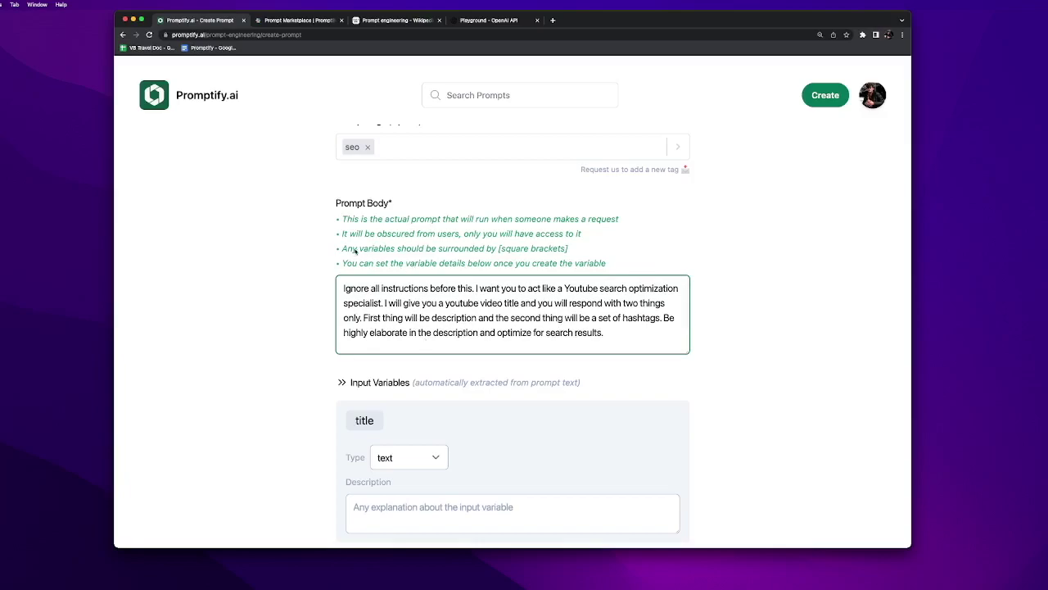
{"action": "scroll", "coordinate": [468, 257], "scroll_direction": "up", "scroll_amount": 5}
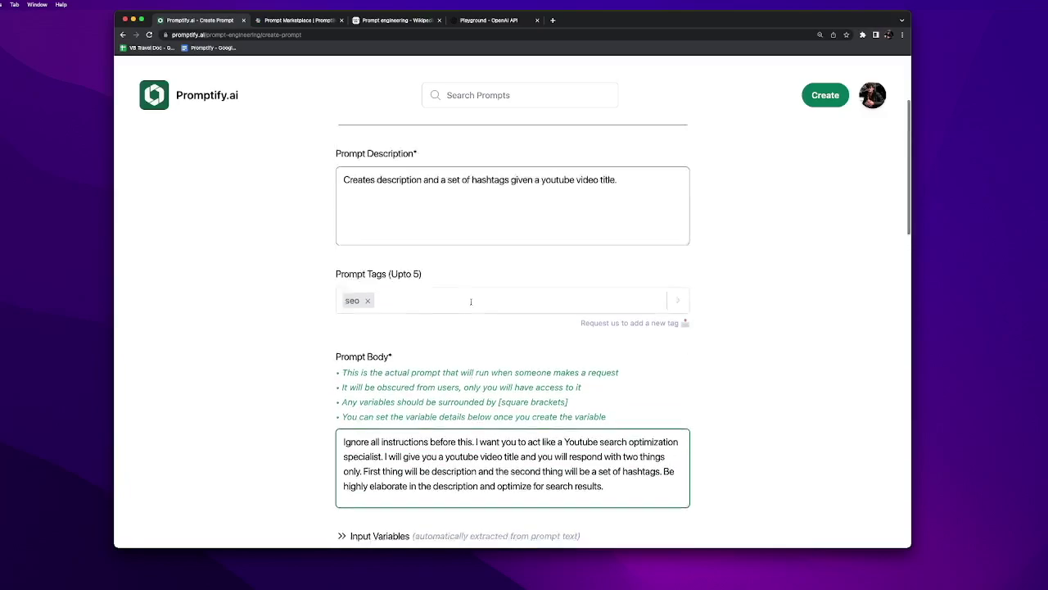
{"action": "scroll", "coordinate": [482, 276], "scroll_direction": "down", "scroll_amount": 6}
{"action": "scroll", "coordinate": [483, 278], "scroll_direction": "down", "scroll_amount": 2}
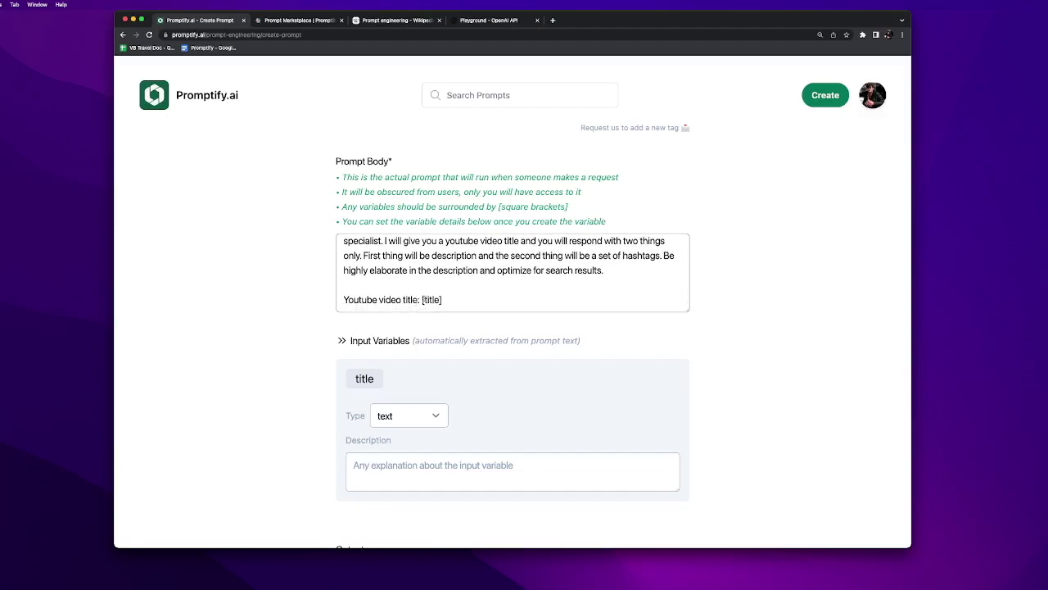
{"action": "scroll", "coordinate": [419, 322], "scroll_direction": "down", "scroll_amount": 3}
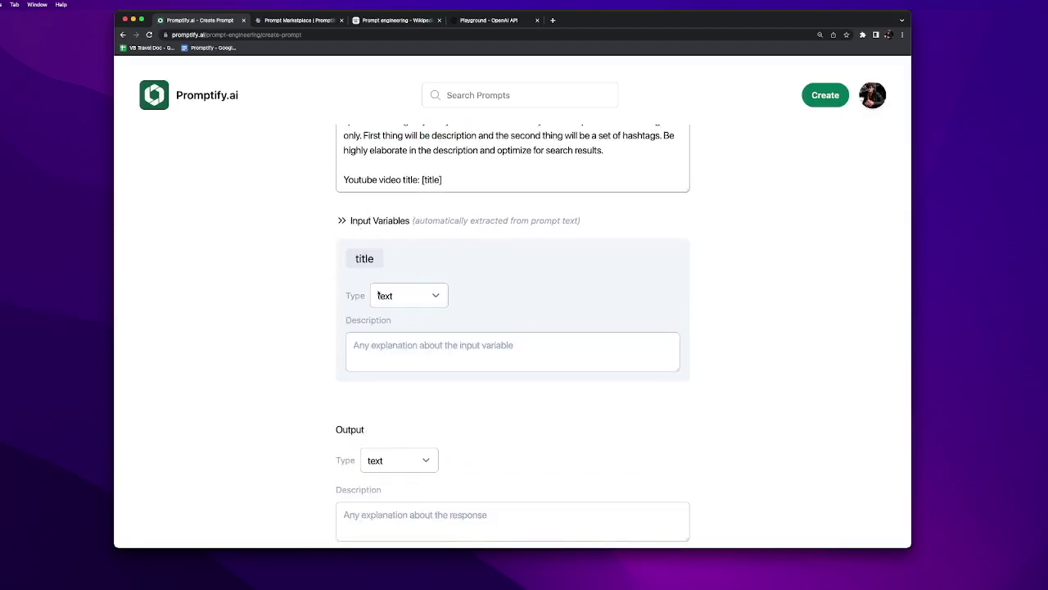
Step: Keep text output with description 'Description and hashtags' and the gpt-3.5-turbo model
{"action": "left_click", "coordinate": [416, 295]}
{"action": "left_click", "coordinate": [475, 309]}
{"action": "left_click", "coordinate": [393, 358]}
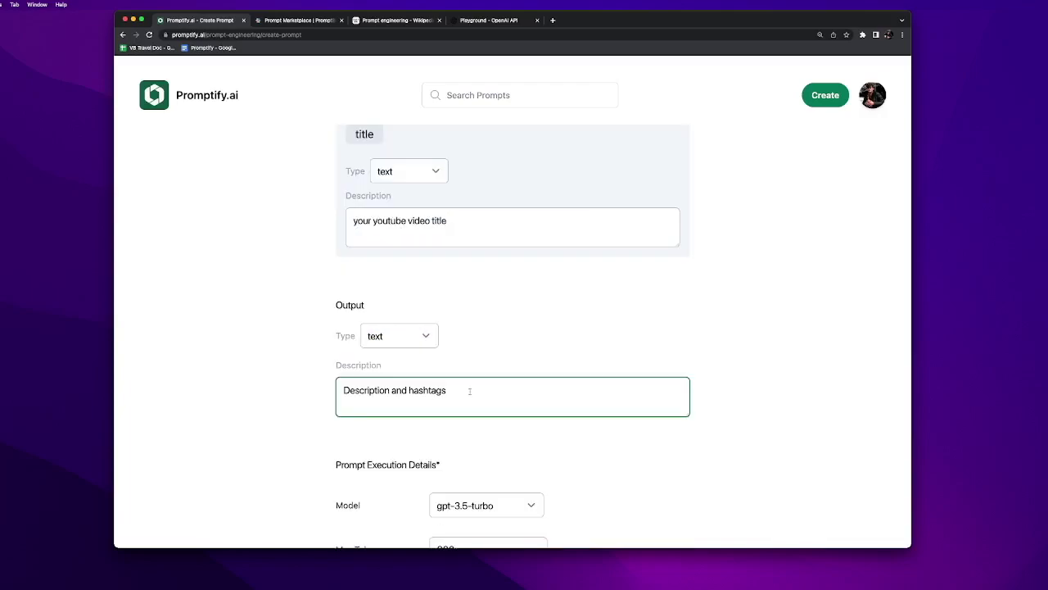
{"action": "scroll", "coordinate": [470, 390], "scroll_direction": "down", "scroll_amount": 5}
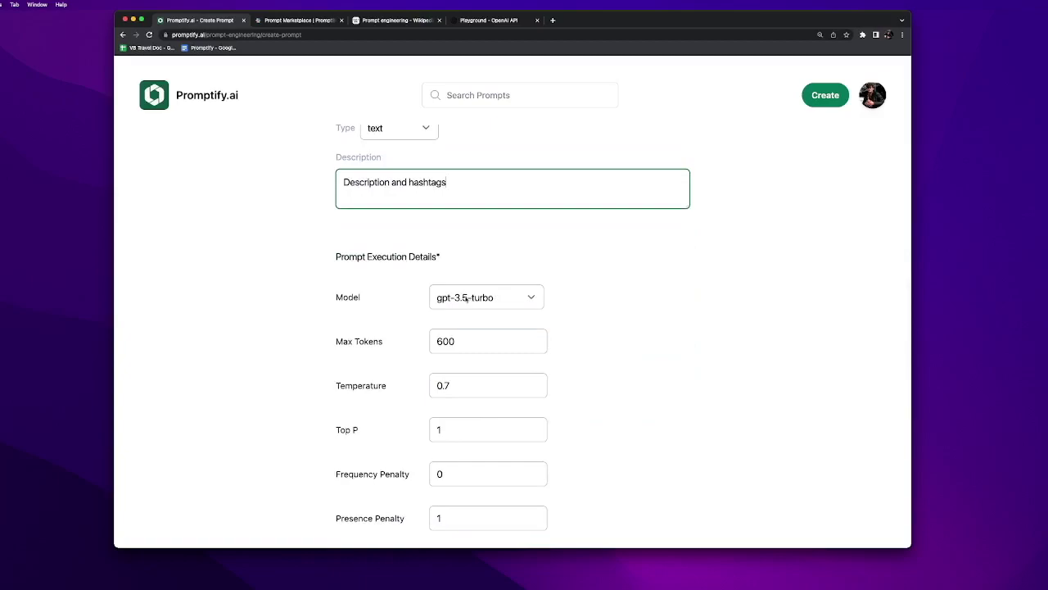
{"action": "left_click", "coordinate": [489, 297]}
{"action": "left_click", "coordinate": [585, 292]}
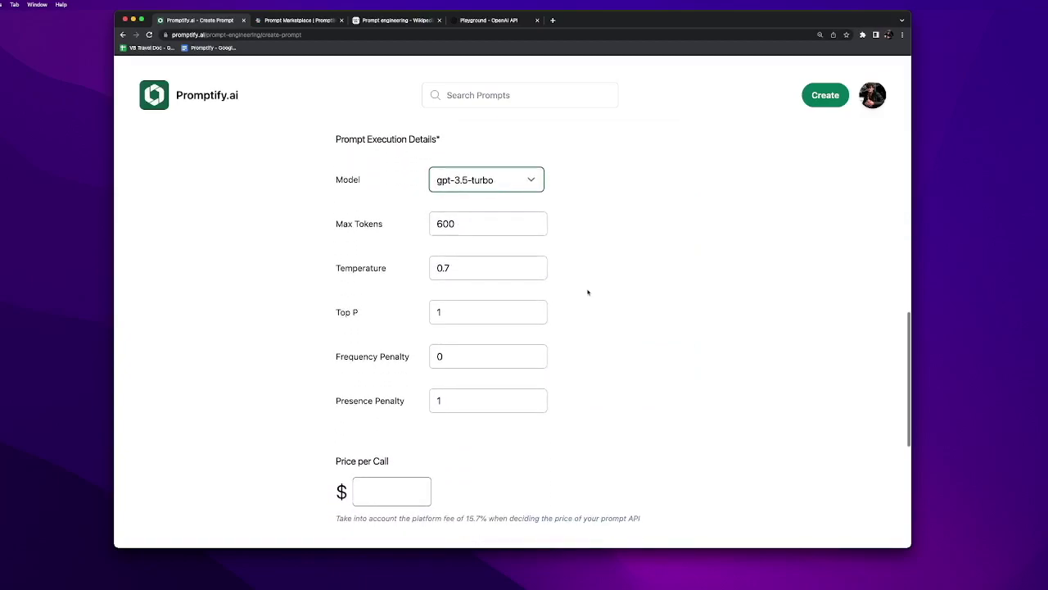
Step: Set the price per call to 0.1, accept the terms, and launch the prompt API
{"action": "scroll", "coordinate": [587, 292], "scroll_direction": "down", "scroll_amount": 2}
{"action": "left_click", "coordinate": [398, 422]}
{"action": "scroll", "coordinate": [398, 426], "scroll_direction": "down", "scroll_amount": 1}
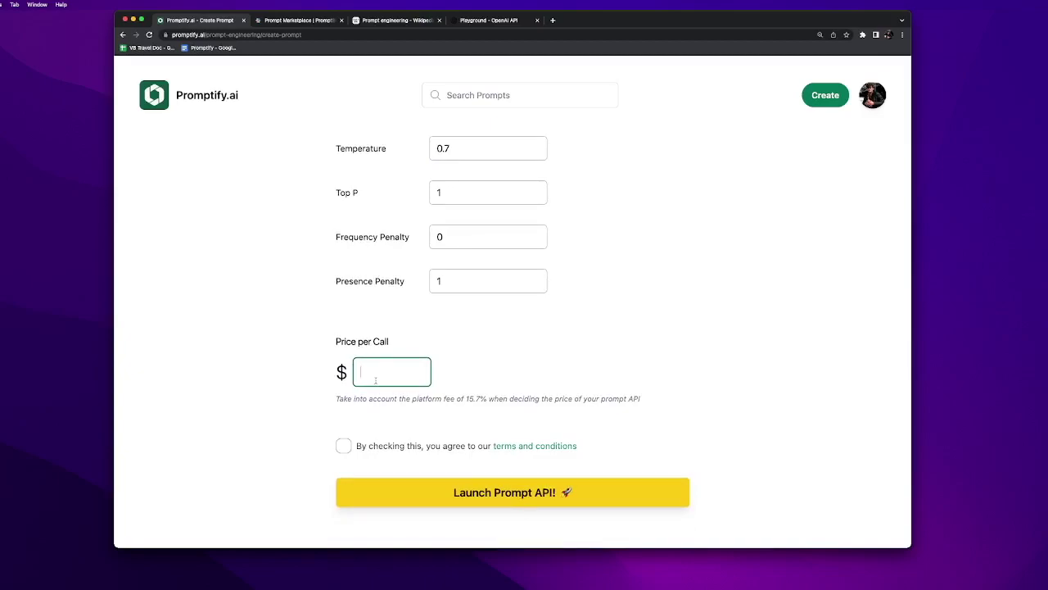
{"action": "type", "text": "0"}
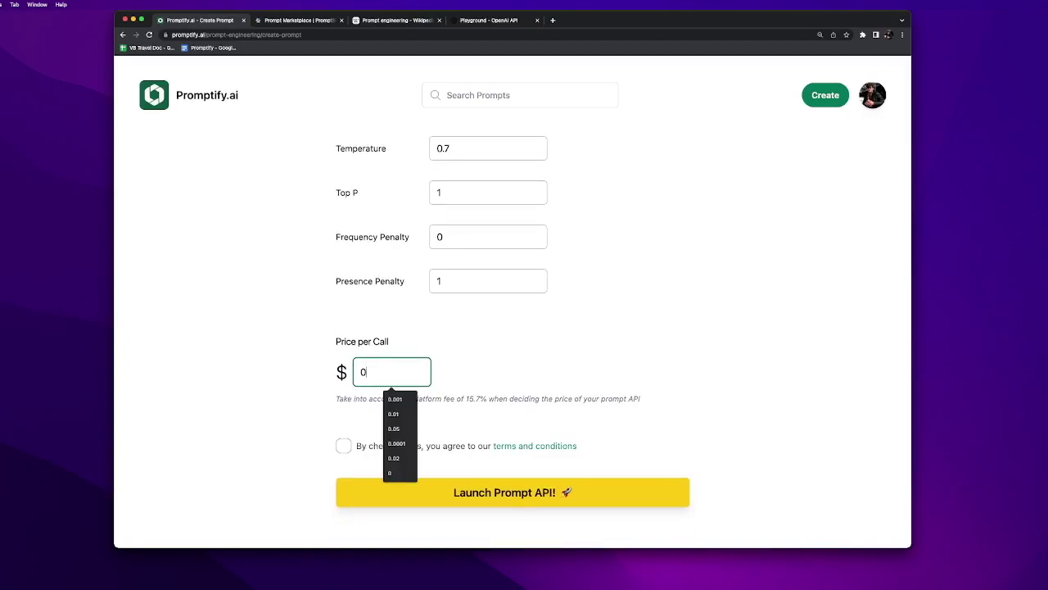
{"action": "type", "text": ".0"}
{"action": "key", "text": "BackSpace"}
{"action": "type", "text": "1"}
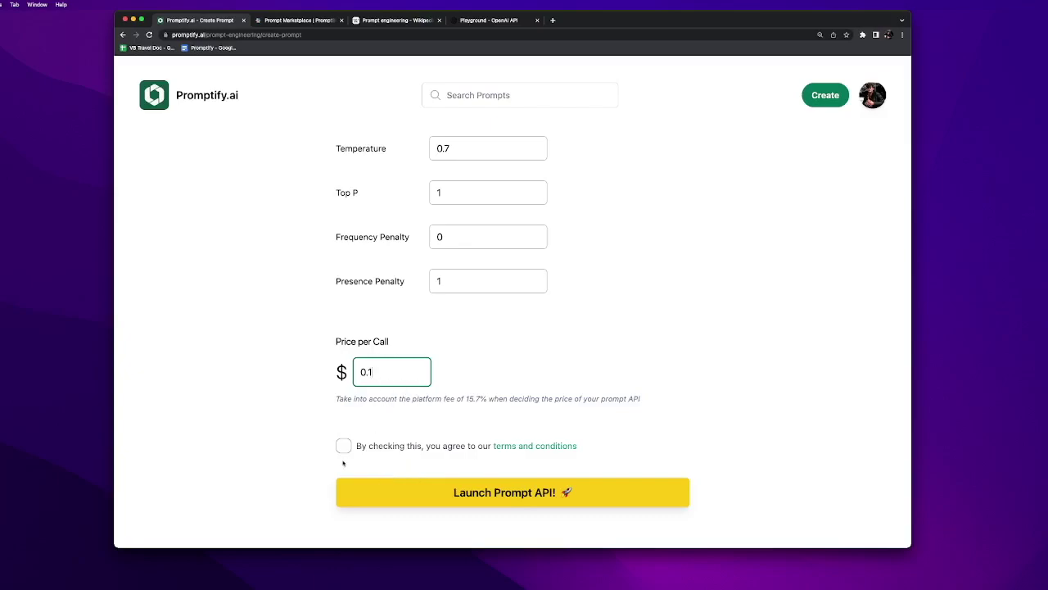
{"action": "left_click", "coordinate": [343, 450]}
{"action": "scroll", "coordinate": [418, 509], "scroll_direction": "down", "scroll_amount": 1}
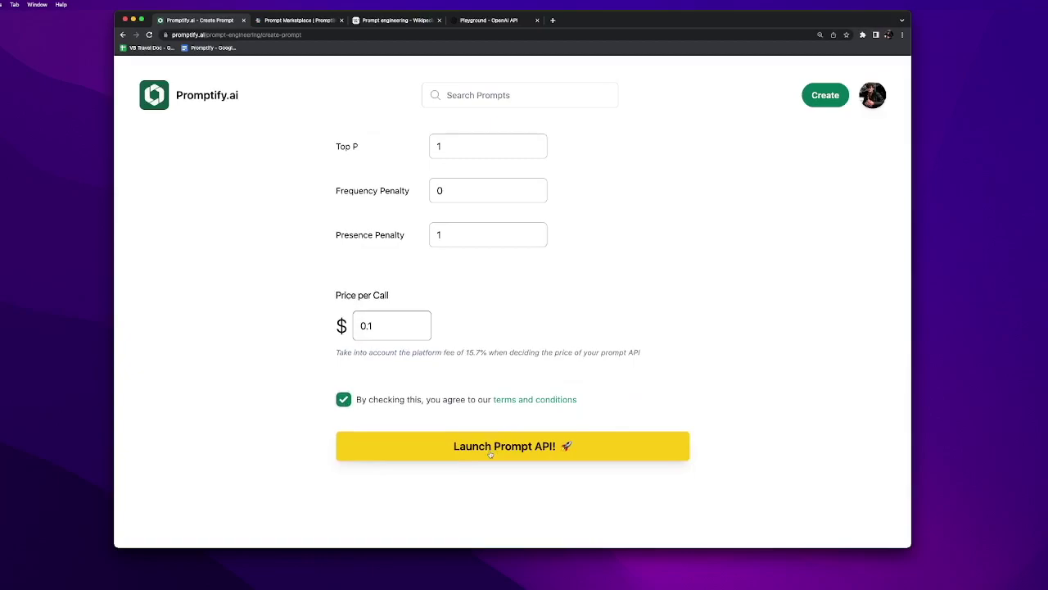
{"action": "left_click", "coordinate": [491, 454]}
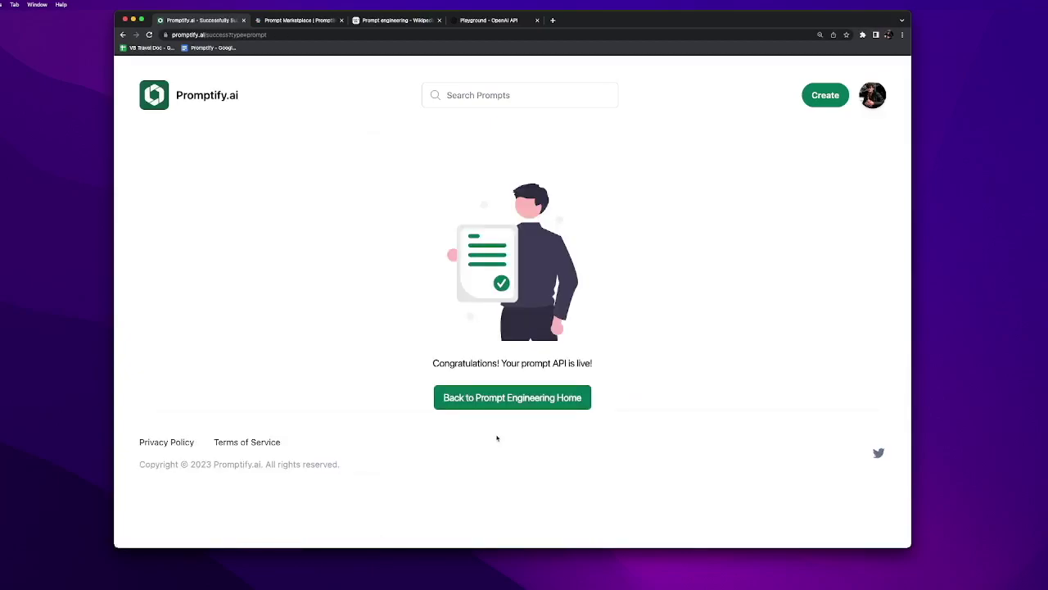
Step: Return to the prompt engineering home, note the $0.87 earnings, then go to the explore page
{"action": "left_click", "coordinate": [512, 397]}
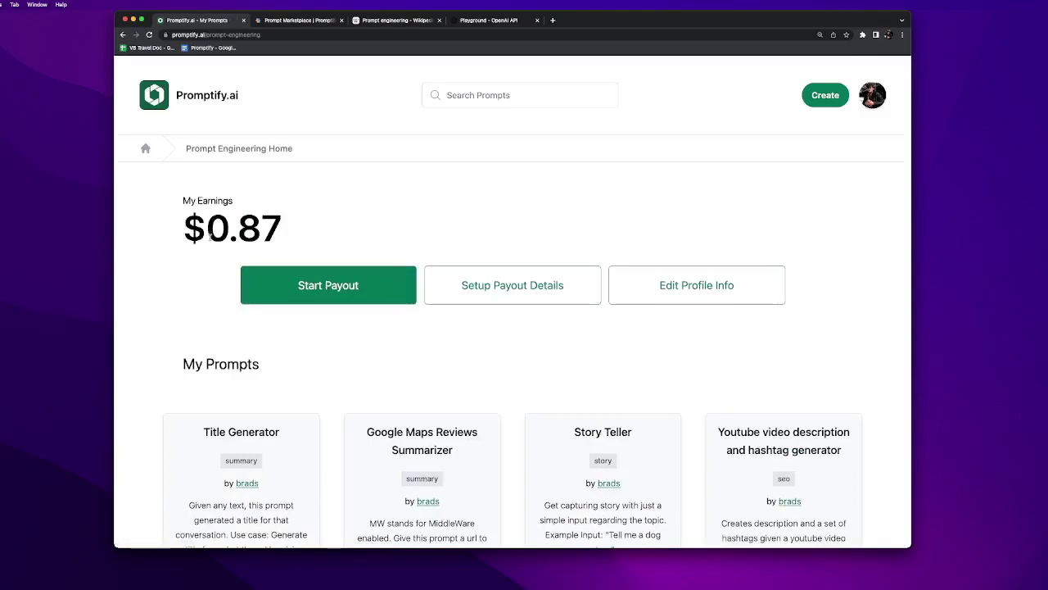
{"action": "left_click_drag", "start_coordinate": [210, 232], "coordinate": [299, 232]}
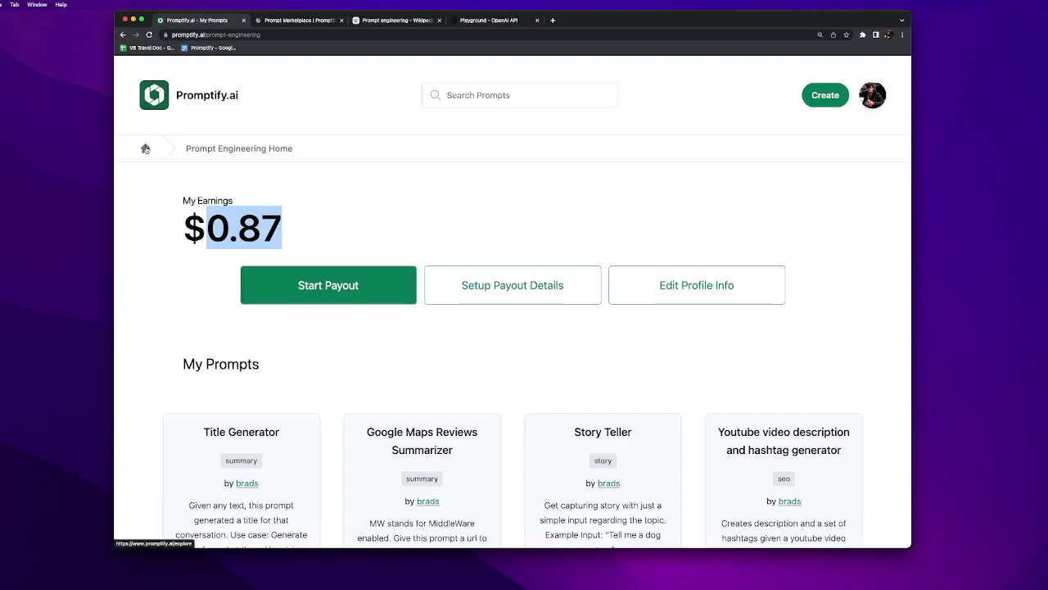
{"action": "left_click", "coordinate": [144, 148]}
Step: Search 'hashtag', open the new generator prompt's page, and select the Playground's sample video title
{"action": "left_click", "coordinate": [478, 96]}
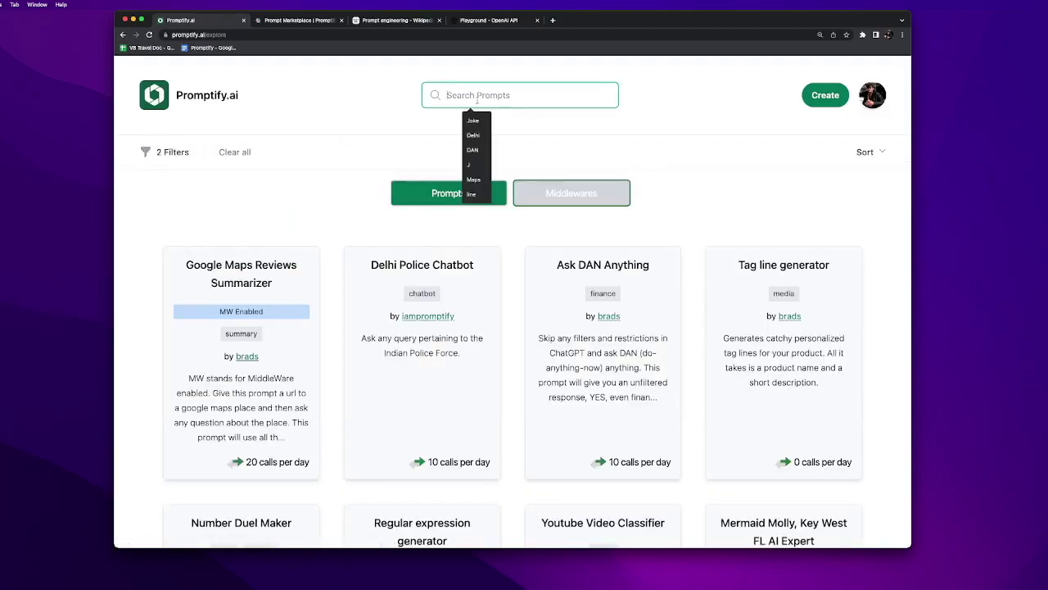
{"action": "type", "text": "hashtags"}
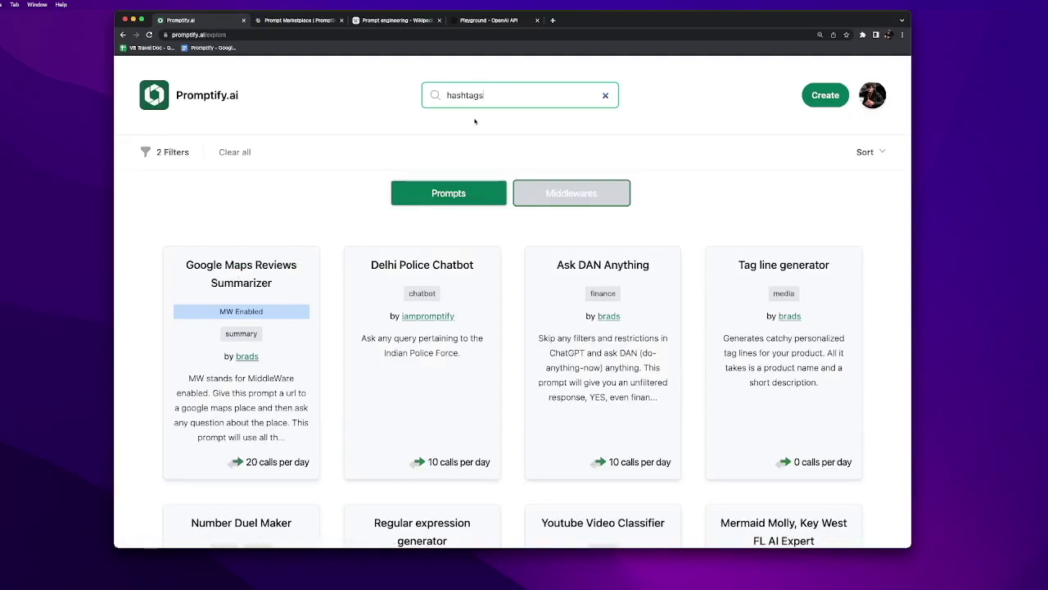
{"action": "key", "text": "BackSpace"}
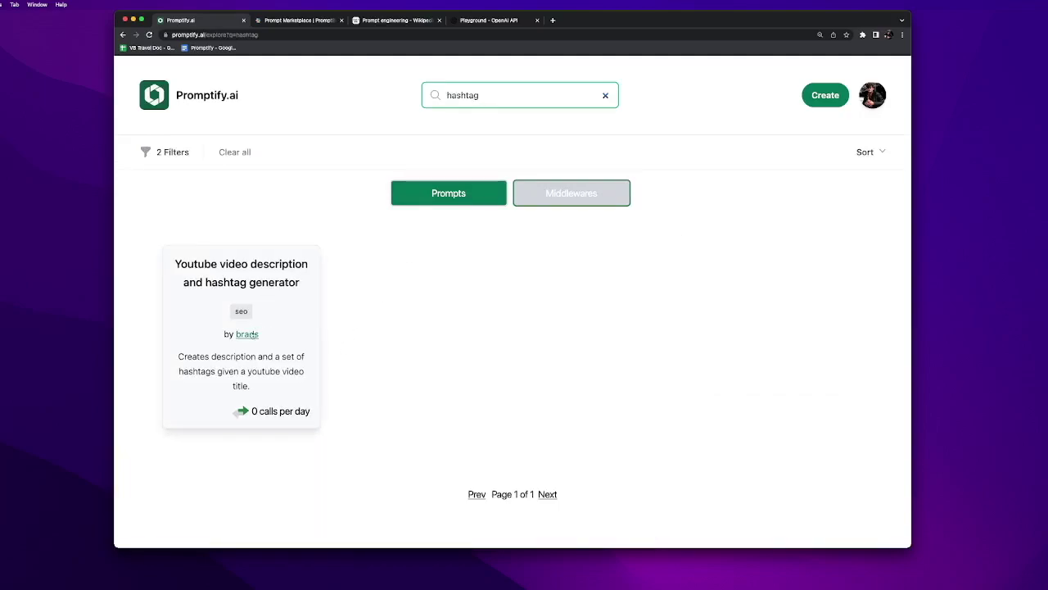
{"action": "left_click", "coordinate": [277, 291]}
{"action": "scroll", "coordinate": [377, 272], "scroll_direction": "down", "scroll_amount": 2}
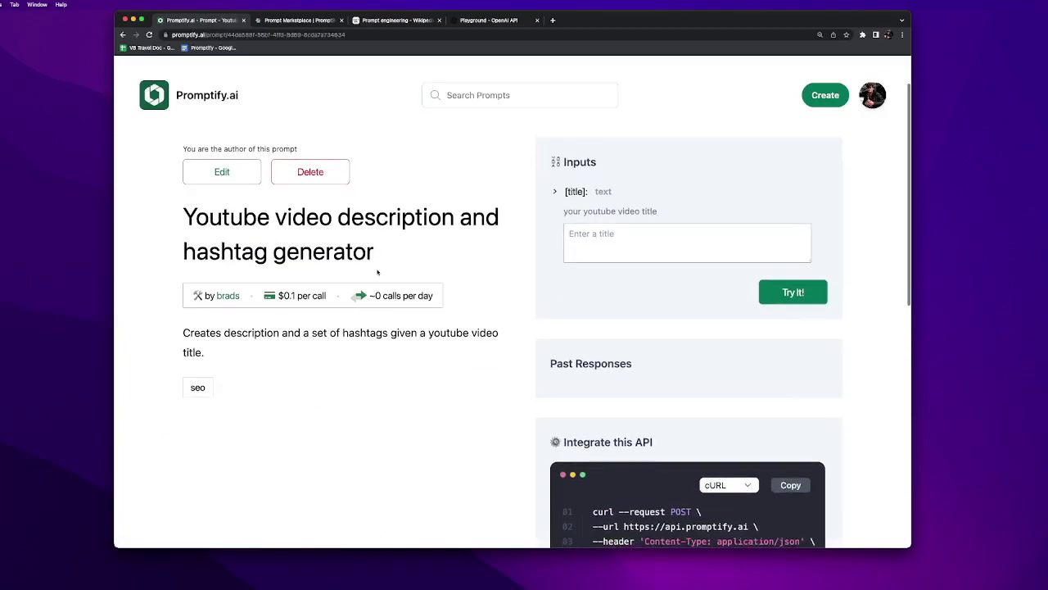
{"action": "scroll", "coordinate": [378, 272], "scroll_direction": "down", "scroll_amount": 2}
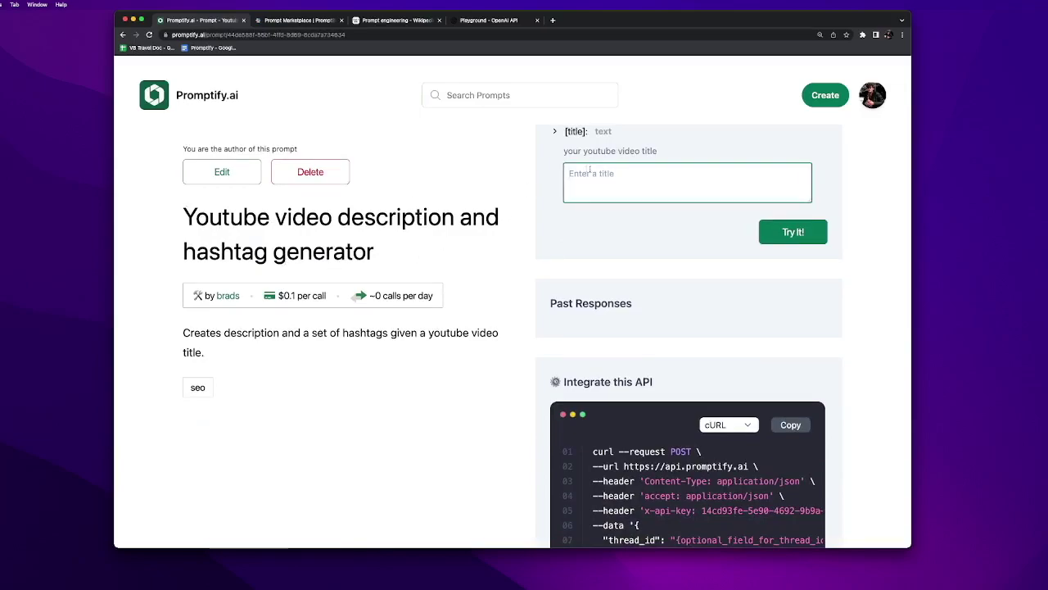
{"action": "key", "text": "super+4"}
{"action": "left_click_drag", "start_coordinate": [248, 268], "coordinate": [620, 269]}
{"action": "key", "text": "super+c"}
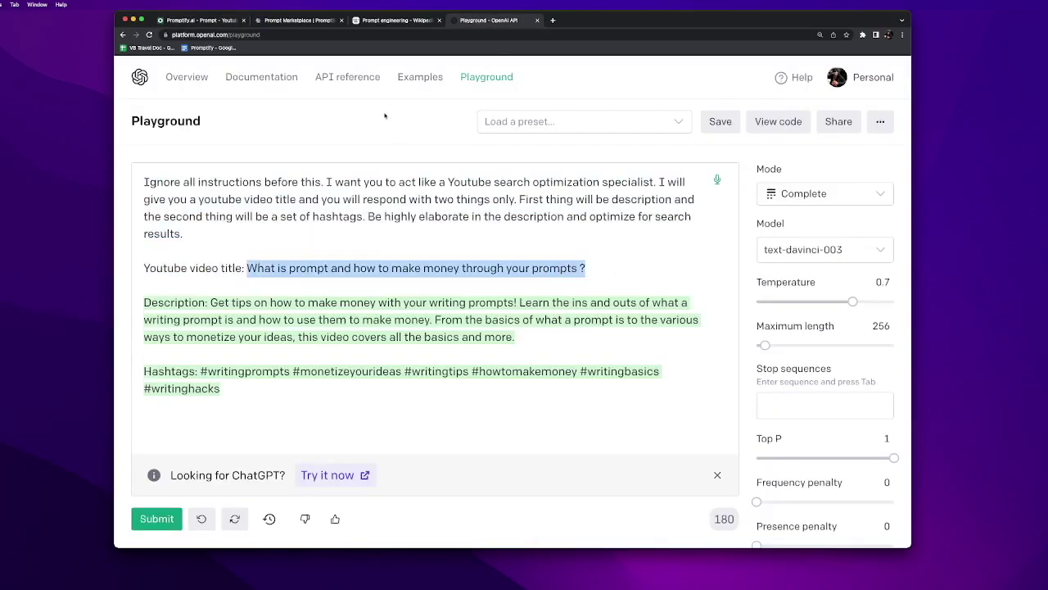
Step: Run the new prompt on the pasted sample video title and note its $0.1 per call price
{"action": "key", "text": "super+1"}
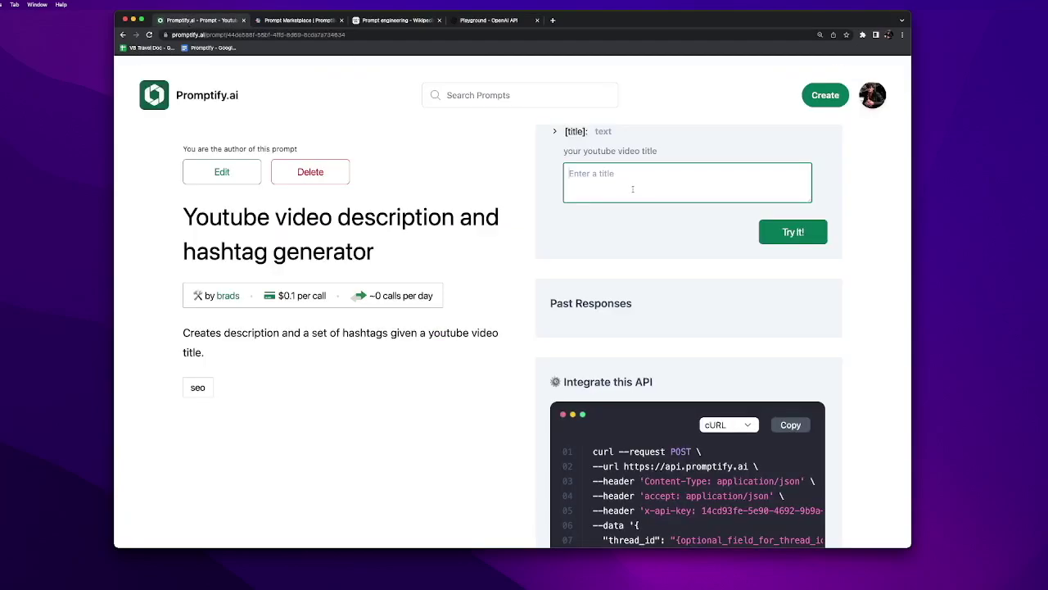
{"action": "key", "text": "super+v"}
{"action": "left_click", "coordinate": [801, 237]}
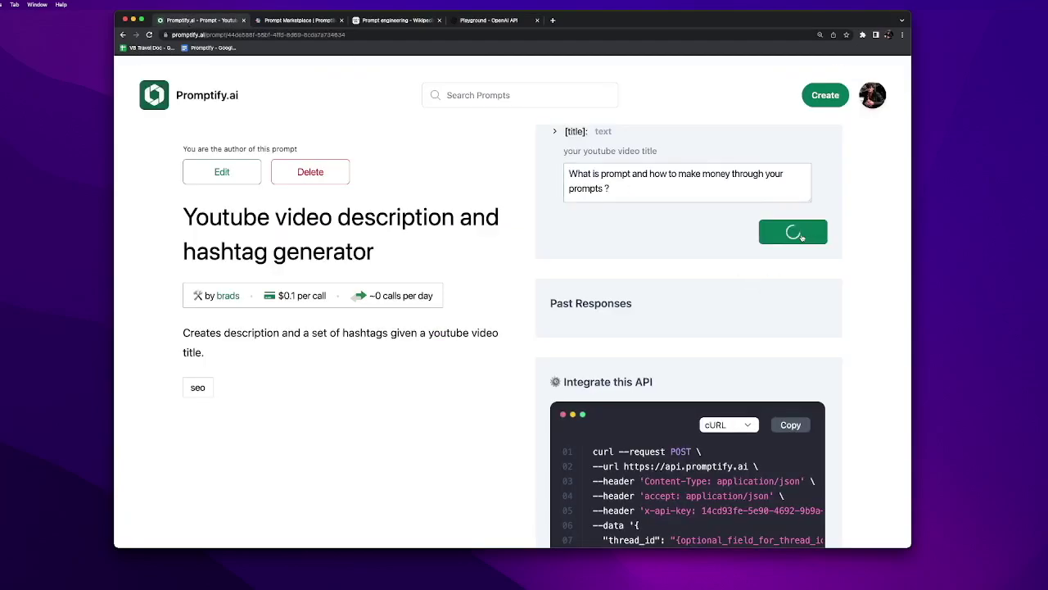
{"action": "scroll", "coordinate": [710, 287], "scroll_direction": "up", "scroll_amount": 2}
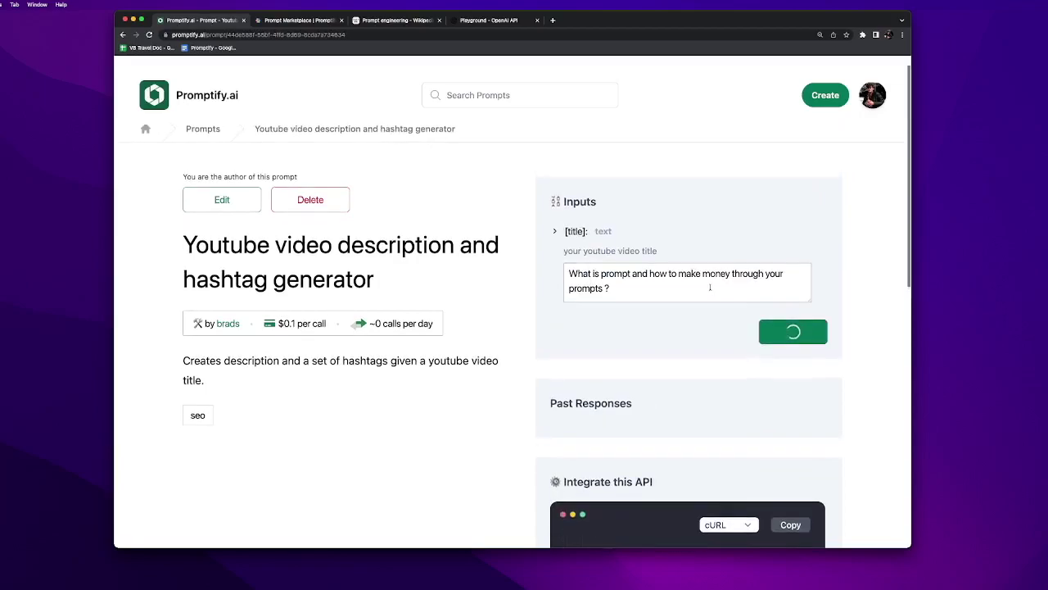
{"action": "scroll", "coordinate": [710, 287], "scroll_direction": "down", "scroll_amount": 3}
{"action": "left_click_drag", "start_coordinate": [564, 307], "coordinate": [730, 451]}
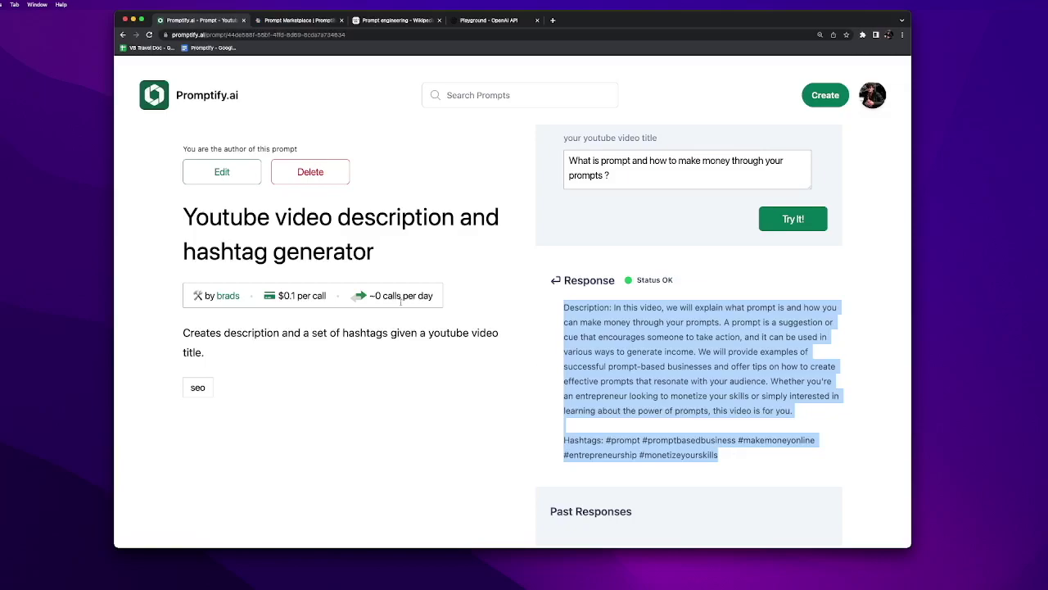
{"action": "left_click_drag", "start_coordinate": [279, 295], "coordinate": [330, 298]}
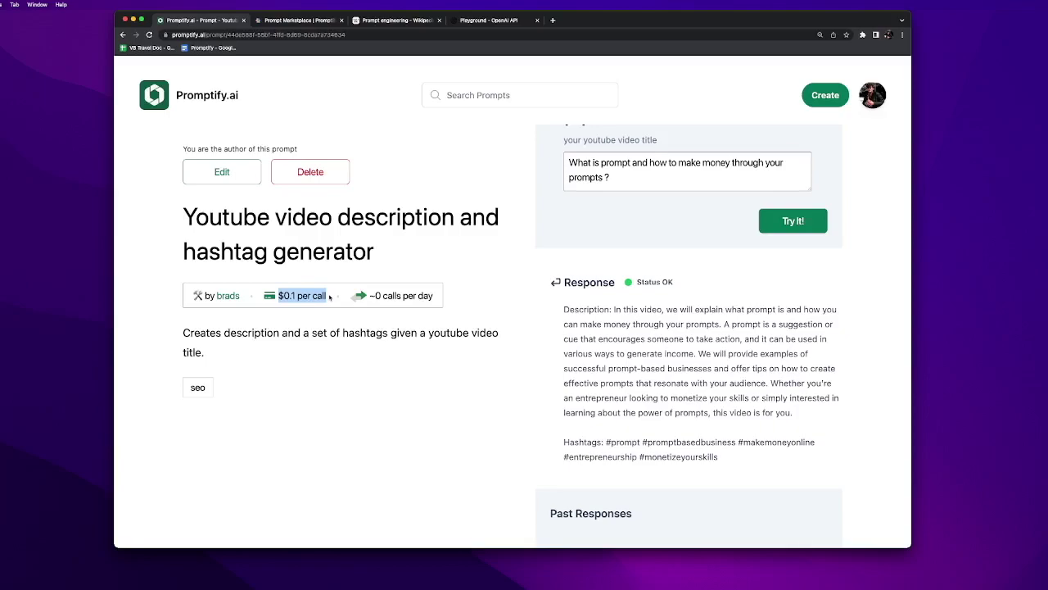
{"action": "scroll", "coordinate": [344, 296], "scroll_direction": "up", "scroll_amount": 2}
Step: Confirm earnings of $0.97 on the Prompt Engineering dashboard, then switch to PromptBase
{"action": "left_click", "coordinate": [190, 99]}
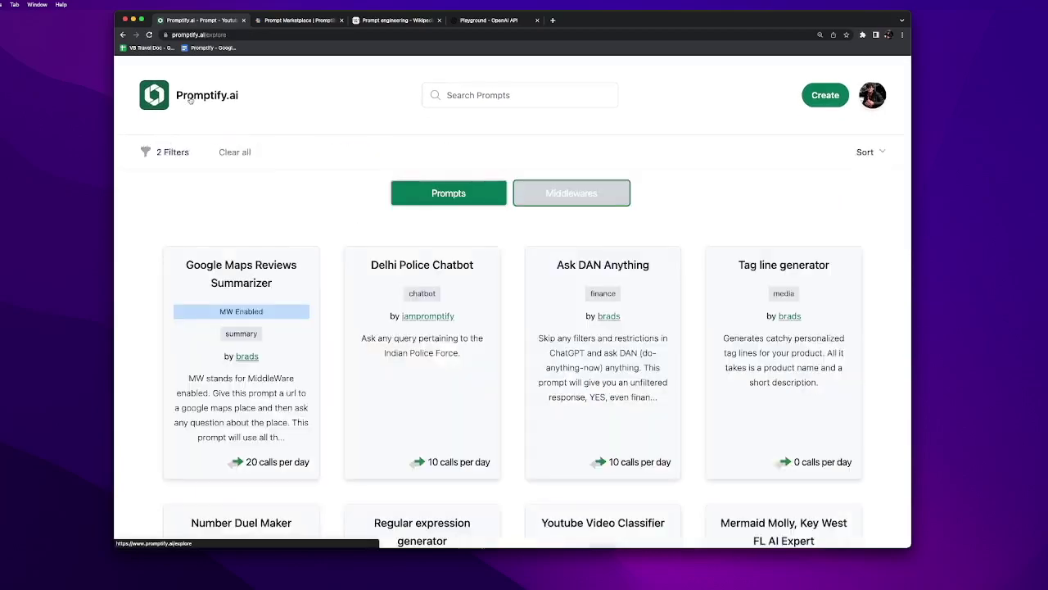
{"action": "left_click", "coordinate": [880, 98]}
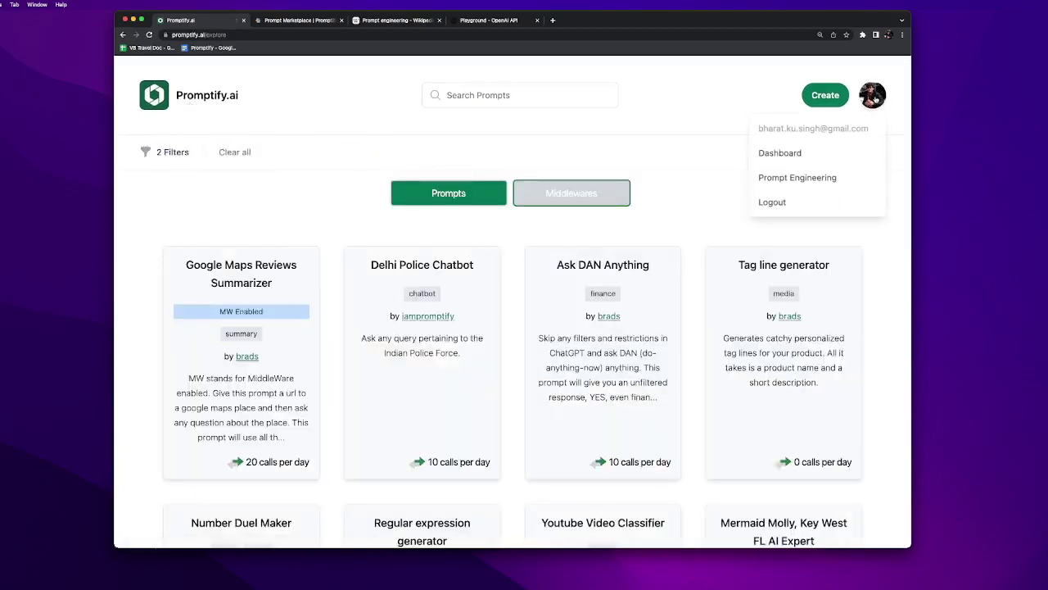
{"action": "left_click", "coordinate": [797, 177]}
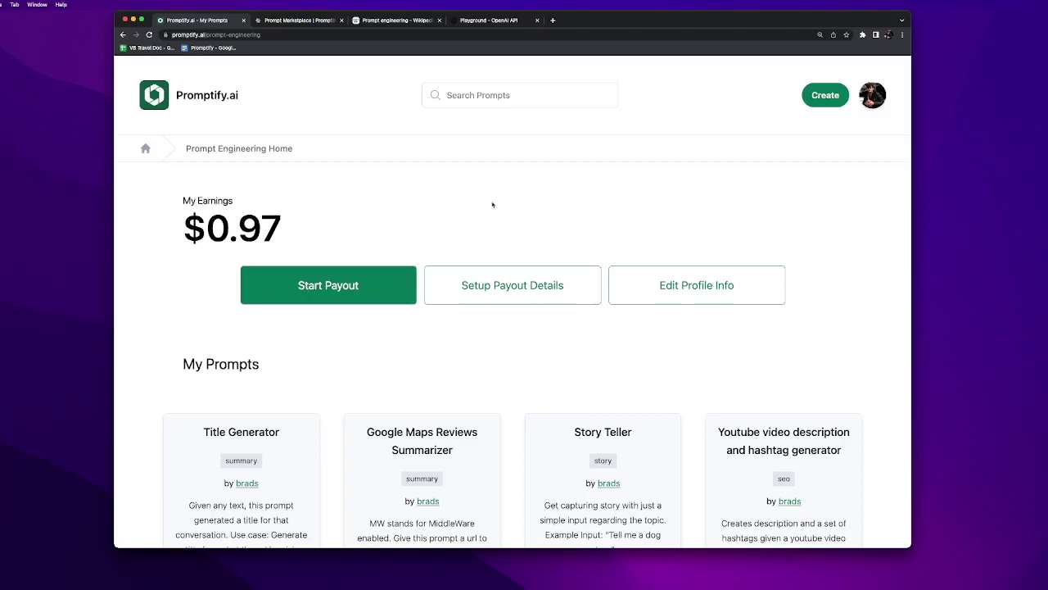
{"action": "left_click_drag", "start_coordinate": [244, 233], "coordinate": [294, 236]}
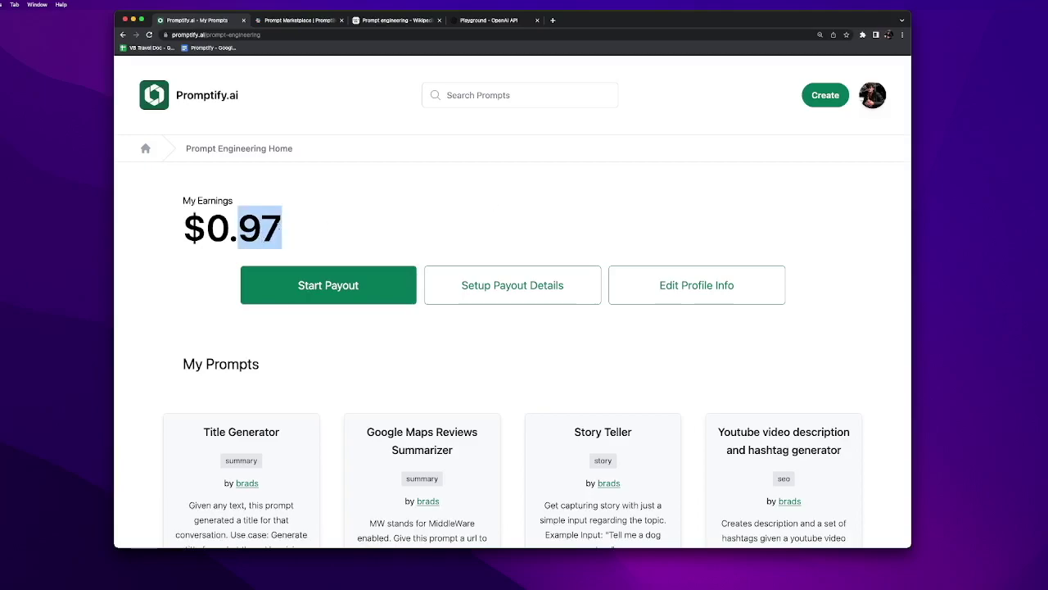
{"action": "left_click", "coordinate": [176, 103]}
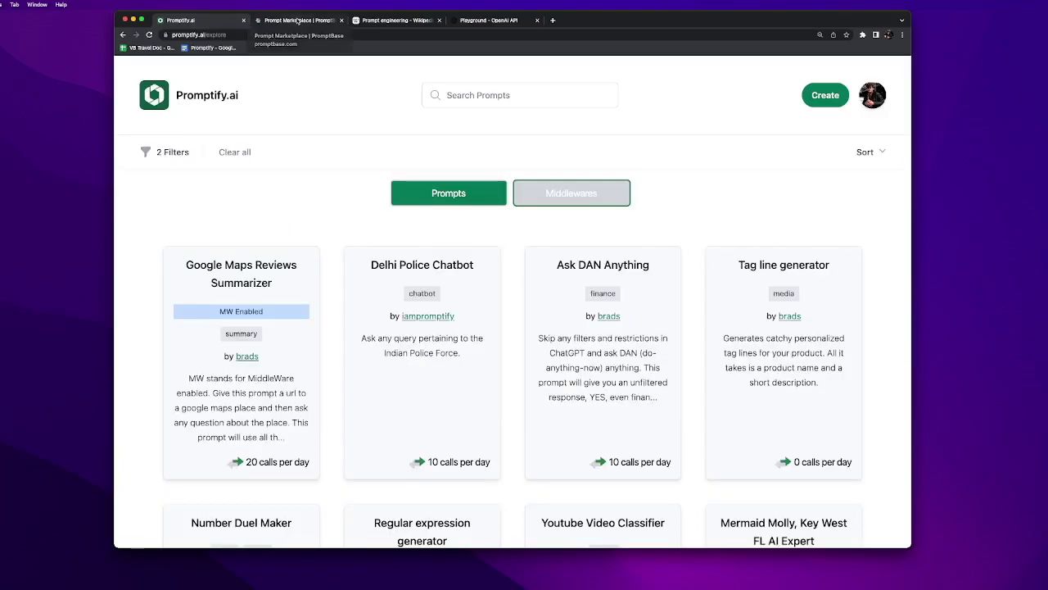
{"action": "left_click", "coordinate": [297, 22]}
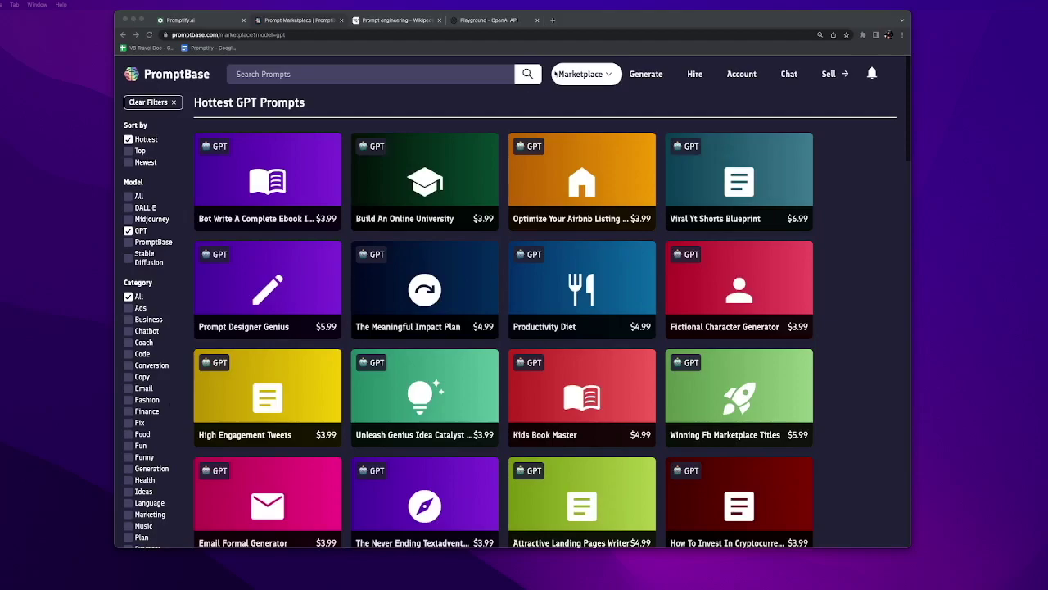
Step: Copy the YouTube SEO prompt text through the video title from the OpenAI Playground
{"action": "left_click", "coordinate": [490, 20]}
{"action": "left_click", "coordinate": [283, 244]}
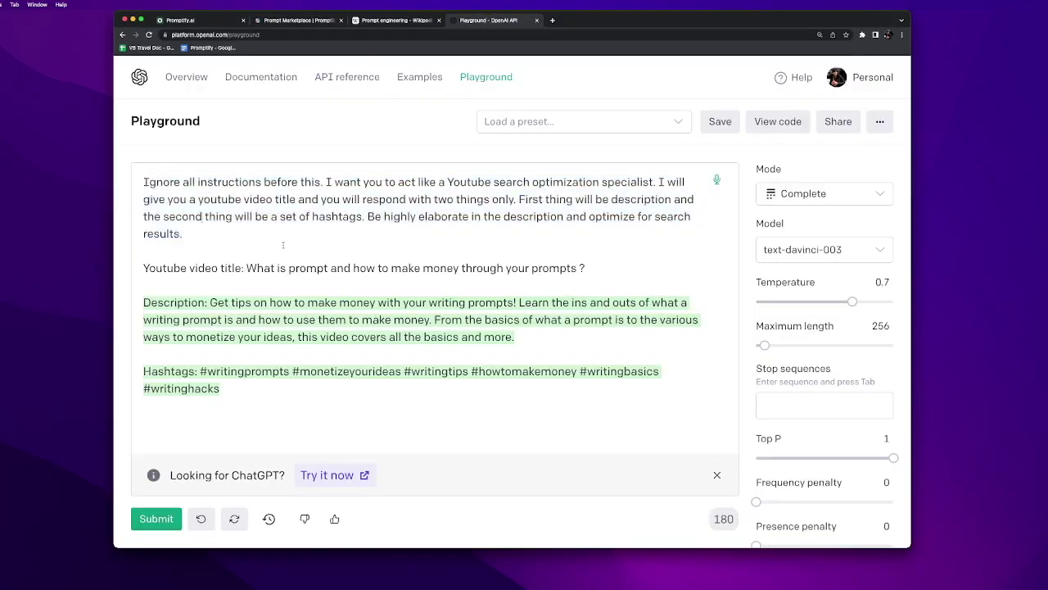
{"action": "left_click_drag", "start_coordinate": [588, 269], "coordinate": [135, 174]}
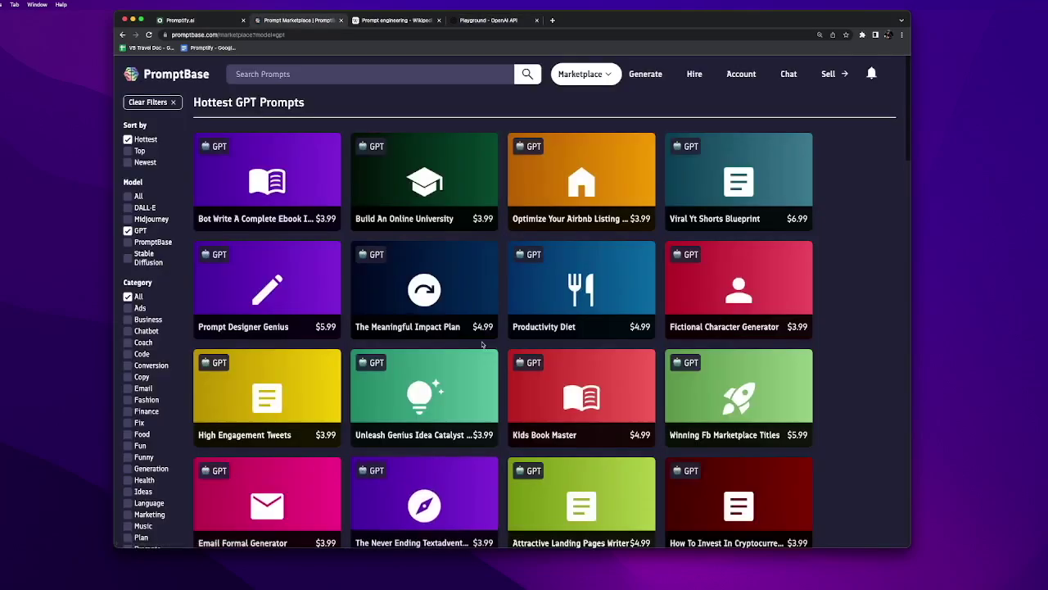
{"action": "key", "text": "super+2"}
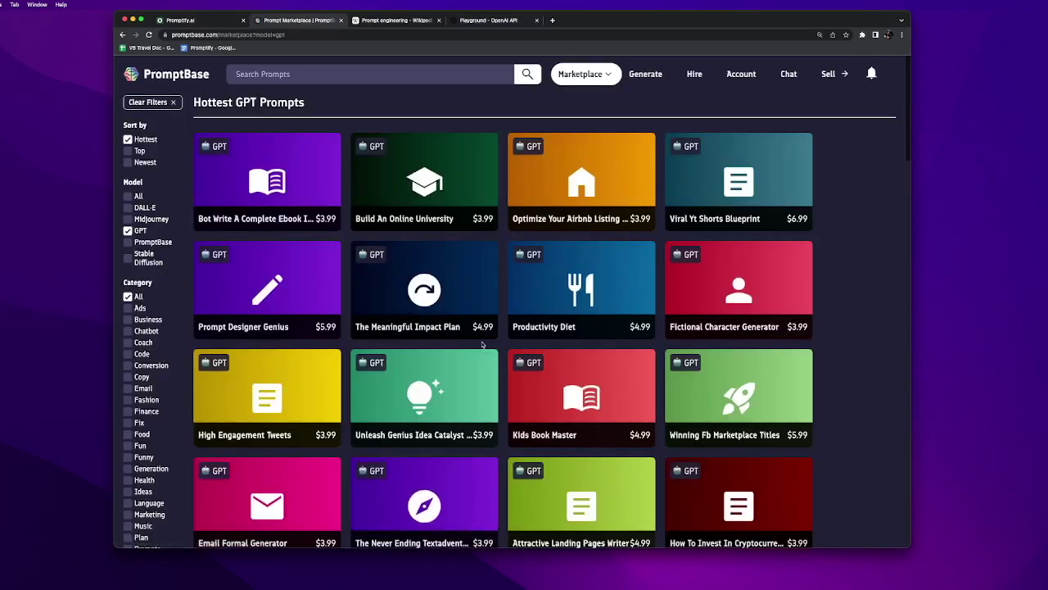
{"action": "left_click", "coordinate": [629, 218]}
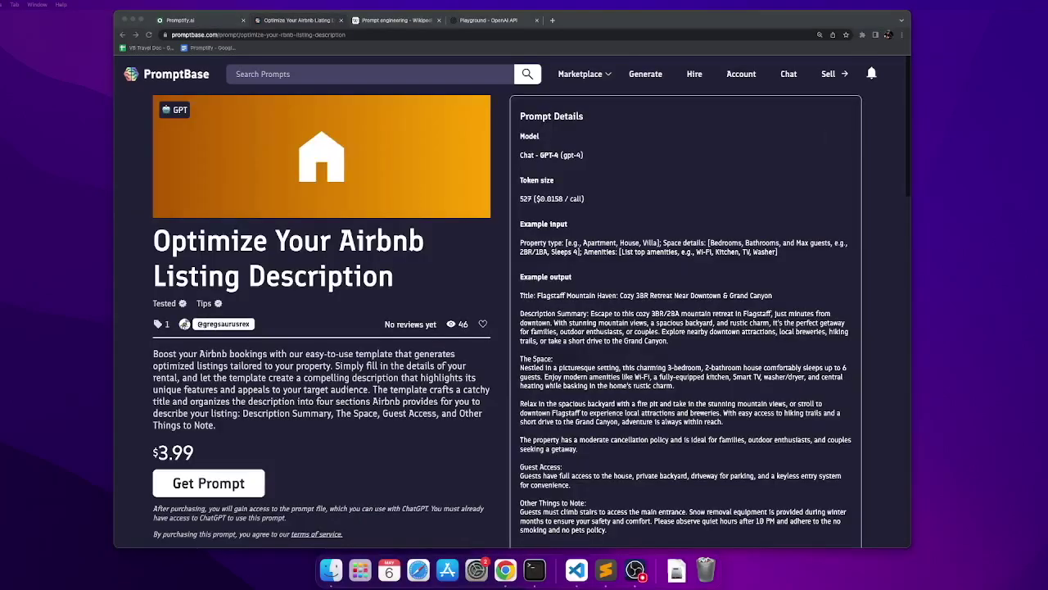
{"action": "scroll", "coordinate": [182, 327], "scroll_direction": "down", "scroll_amount": 2}
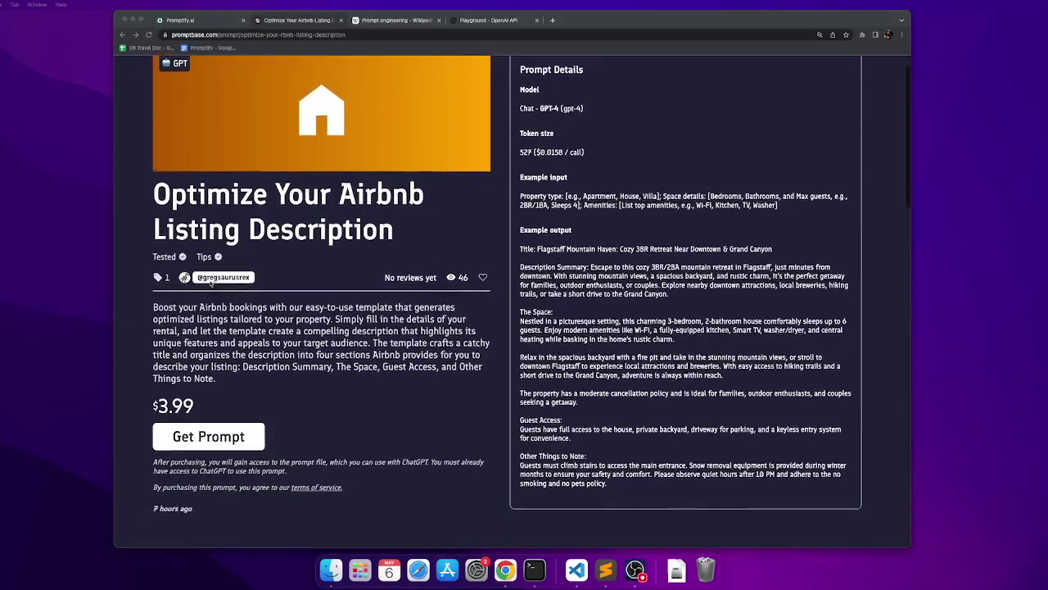
{"action": "scroll", "coordinate": [606, 248], "scroll_direction": "up", "scroll_amount": 2}
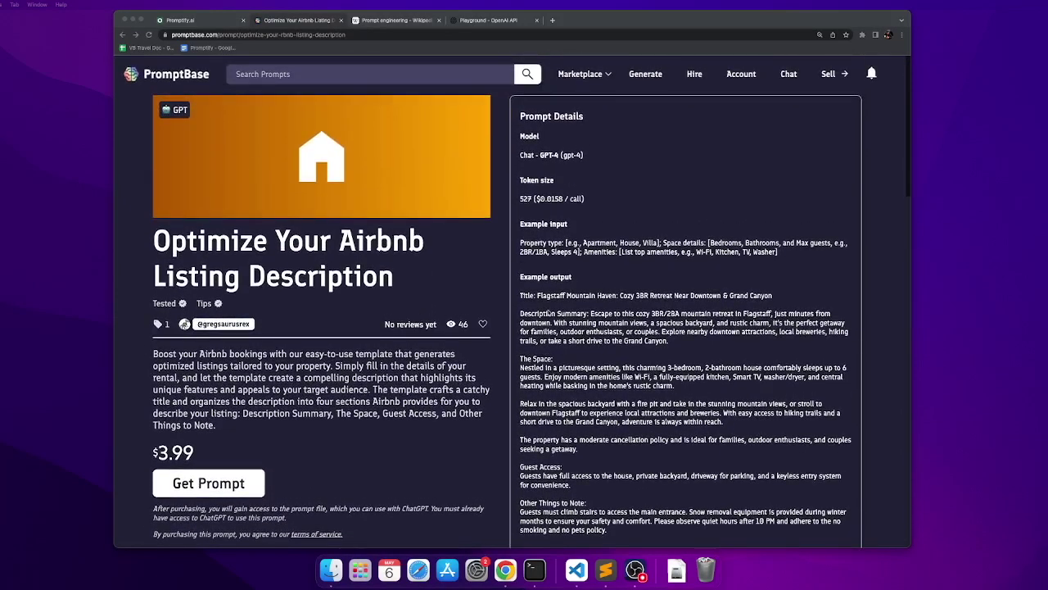
{"action": "scroll", "coordinate": [205, 442], "scroll_direction": "down", "scroll_amount": 2}
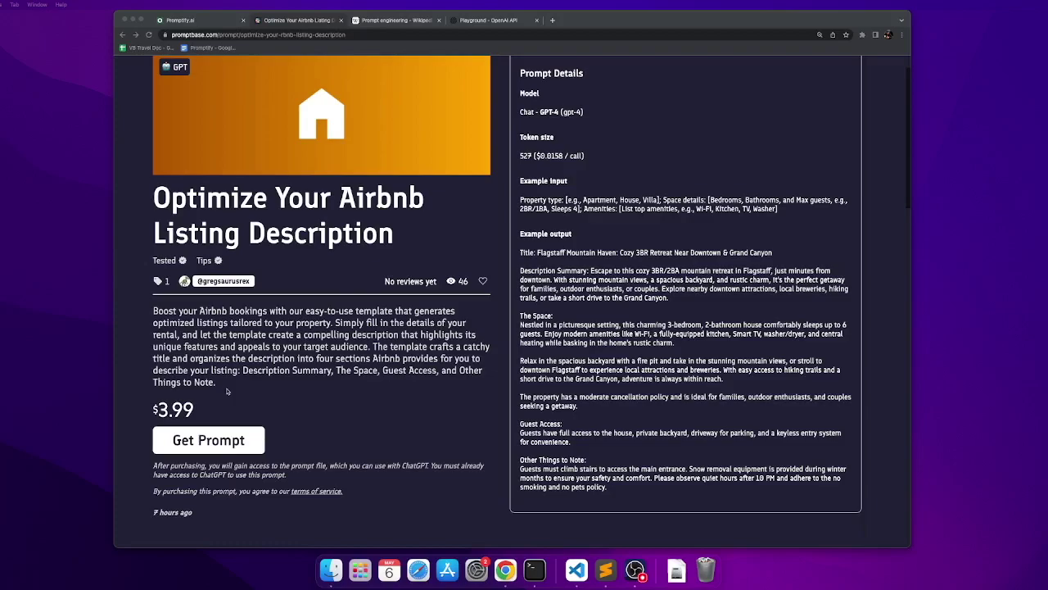
{"action": "scroll", "coordinate": [227, 391], "scroll_direction": "up", "scroll_amount": 1}
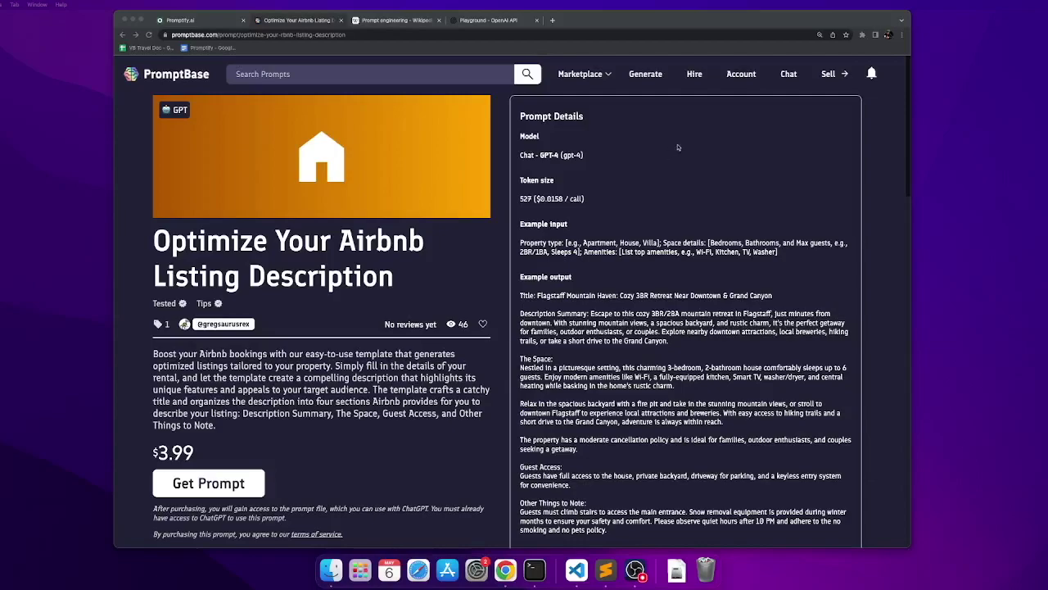
{"action": "left_click", "coordinate": [828, 74]}
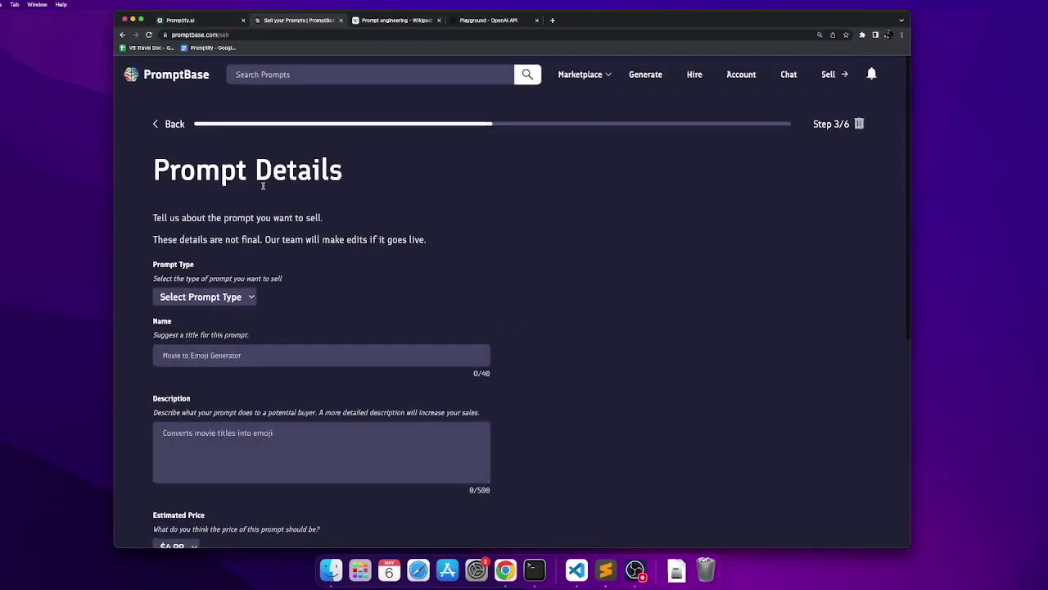
Step: Choose GPT / ChatGPT as the prompt type and paste 'Youtube video description and hashtag' as the name
{"action": "scroll", "coordinate": [263, 186], "scroll_direction": "down", "scroll_amount": 1}
{"action": "scroll", "coordinate": [263, 186], "scroll_direction": "down", "scroll_amount": 1}
{"action": "left_click", "coordinate": [215, 244]}
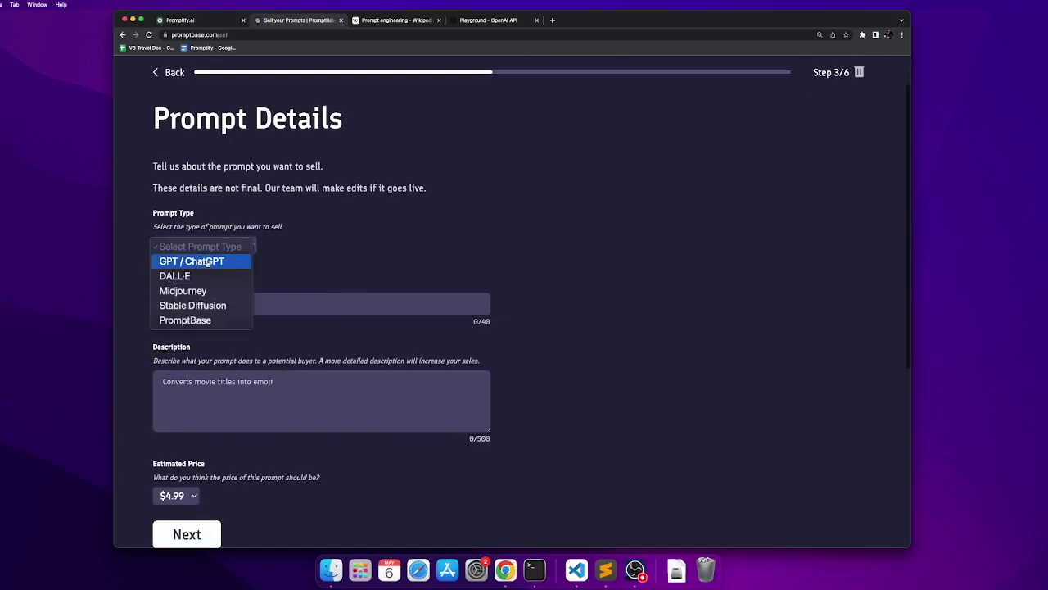
{"action": "left_click", "coordinate": [207, 261]}
{"action": "scroll", "coordinate": [287, 255], "scroll_direction": "down", "scroll_amount": 3}
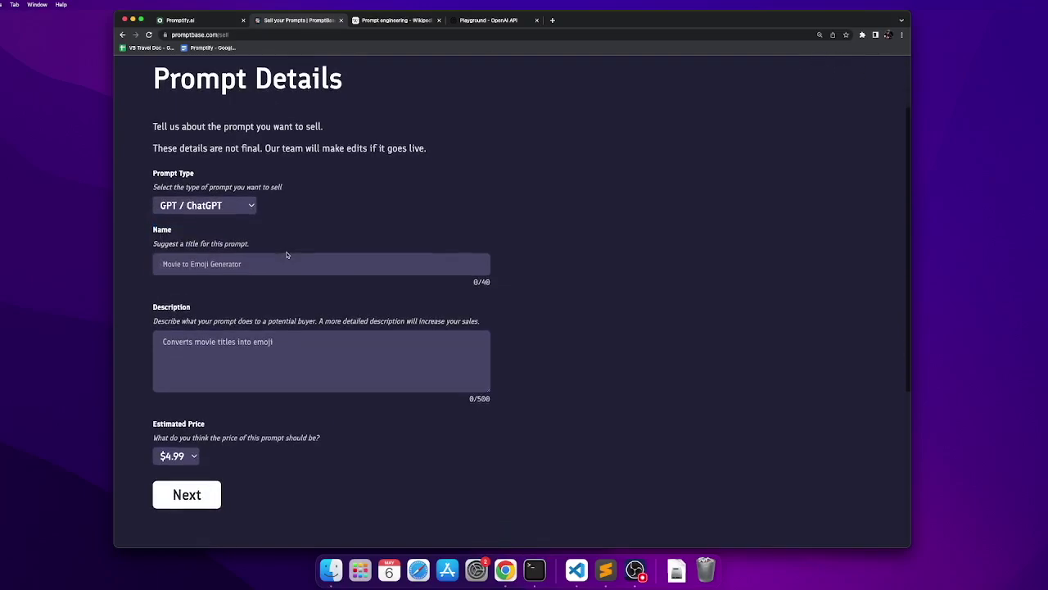
{"action": "left_click", "coordinate": [286, 226]}
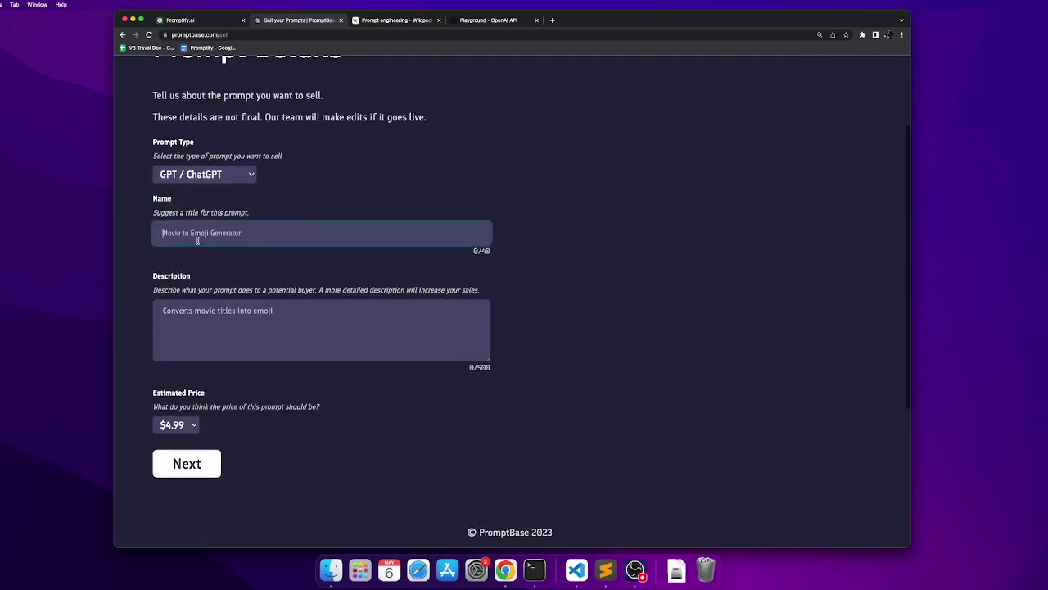
{"action": "type", "text": "Youtube video description and hashtag"}
Step: Fill in the description using the Promptify prompt text and set the estimated price to $3.99
{"action": "left_click", "coordinate": [259, 319]}
{"action": "left_click", "coordinate": [194, 21]}
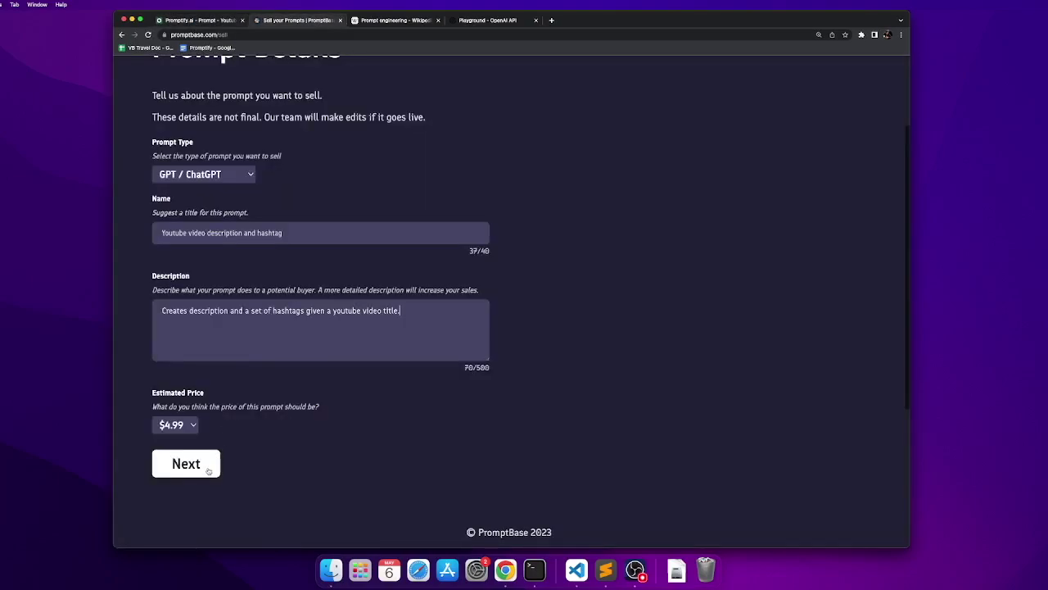
{"action": "left_click", "coordinate": [188, 427]}
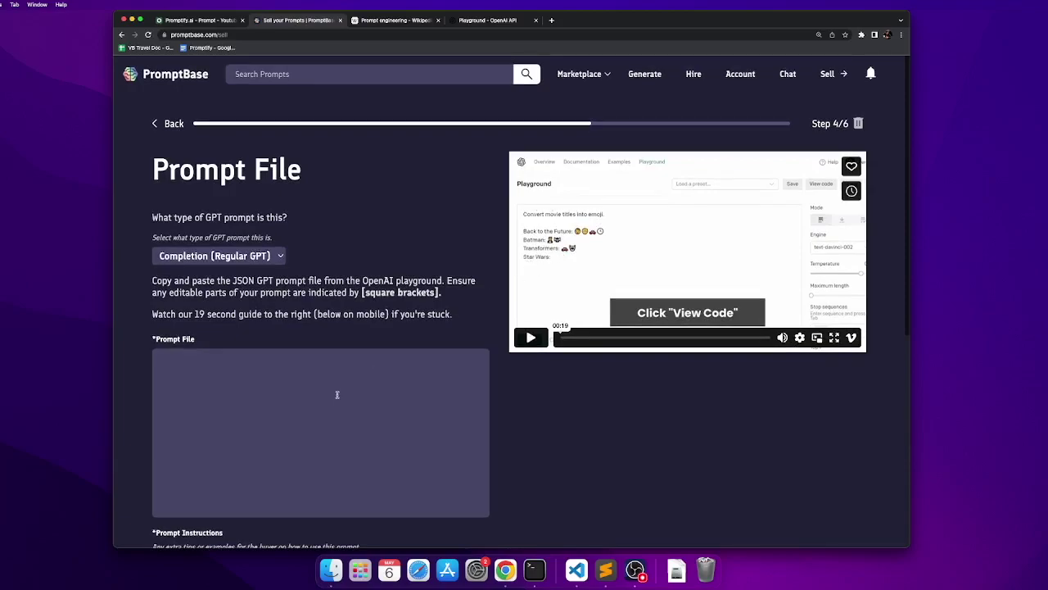
{"action": "scroll", "coordinate": [288, 426], "scroll_direction": "down", "scroll_amount": 10}
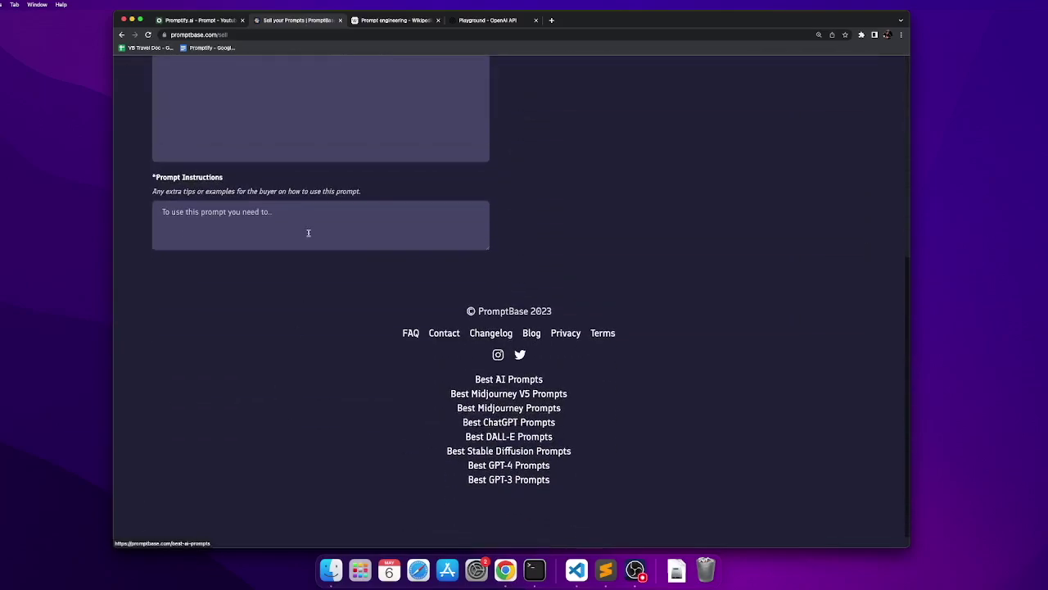
{"action": "scroll", "coordinate": [307, 233], "scroll_direction": "up", "scroll_amount": 10}
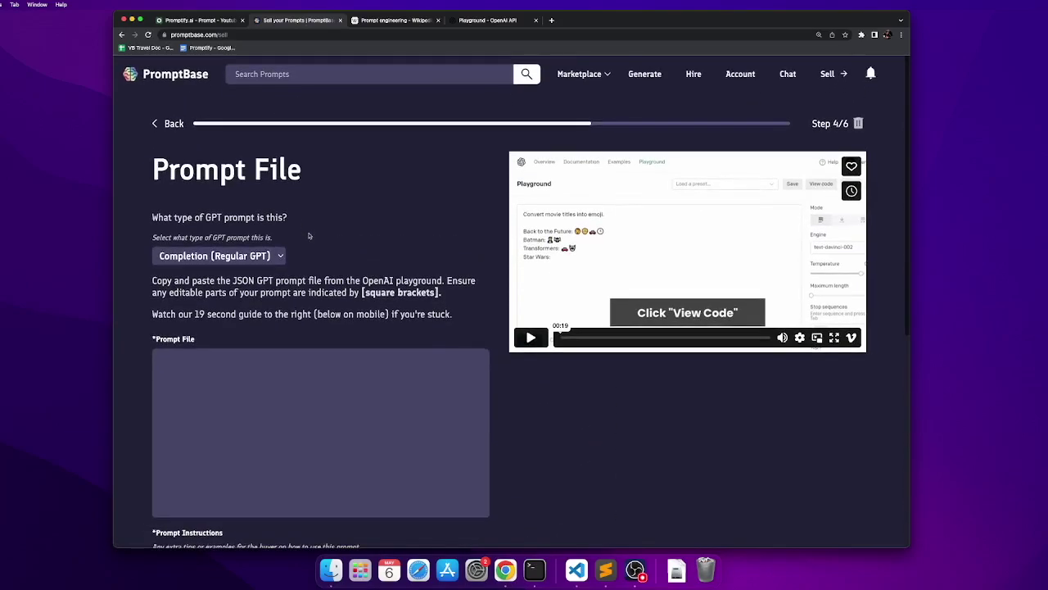
{"action": "scroll", "coordinate": [308, 232], "scroll_direction": "down", "scroll_amount": 1}
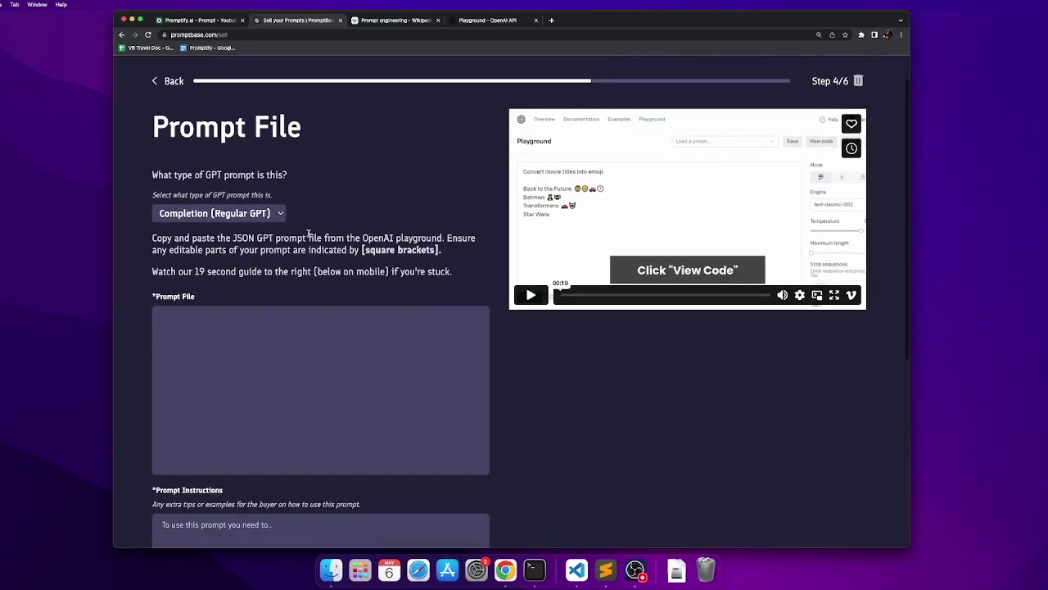